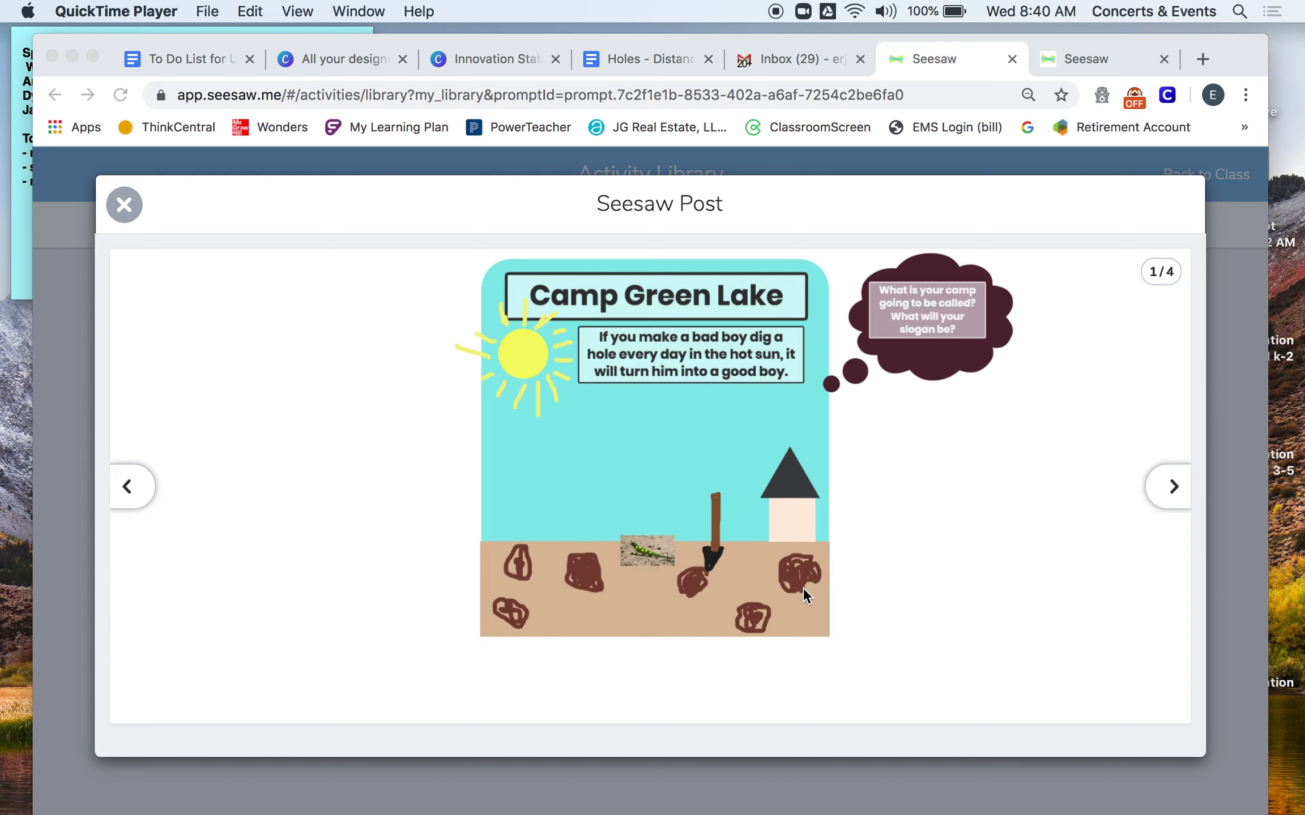
Close the post preview, then open the "Holes - Camp Green Lake - Example" activity for editing and save it
click(130, 203)
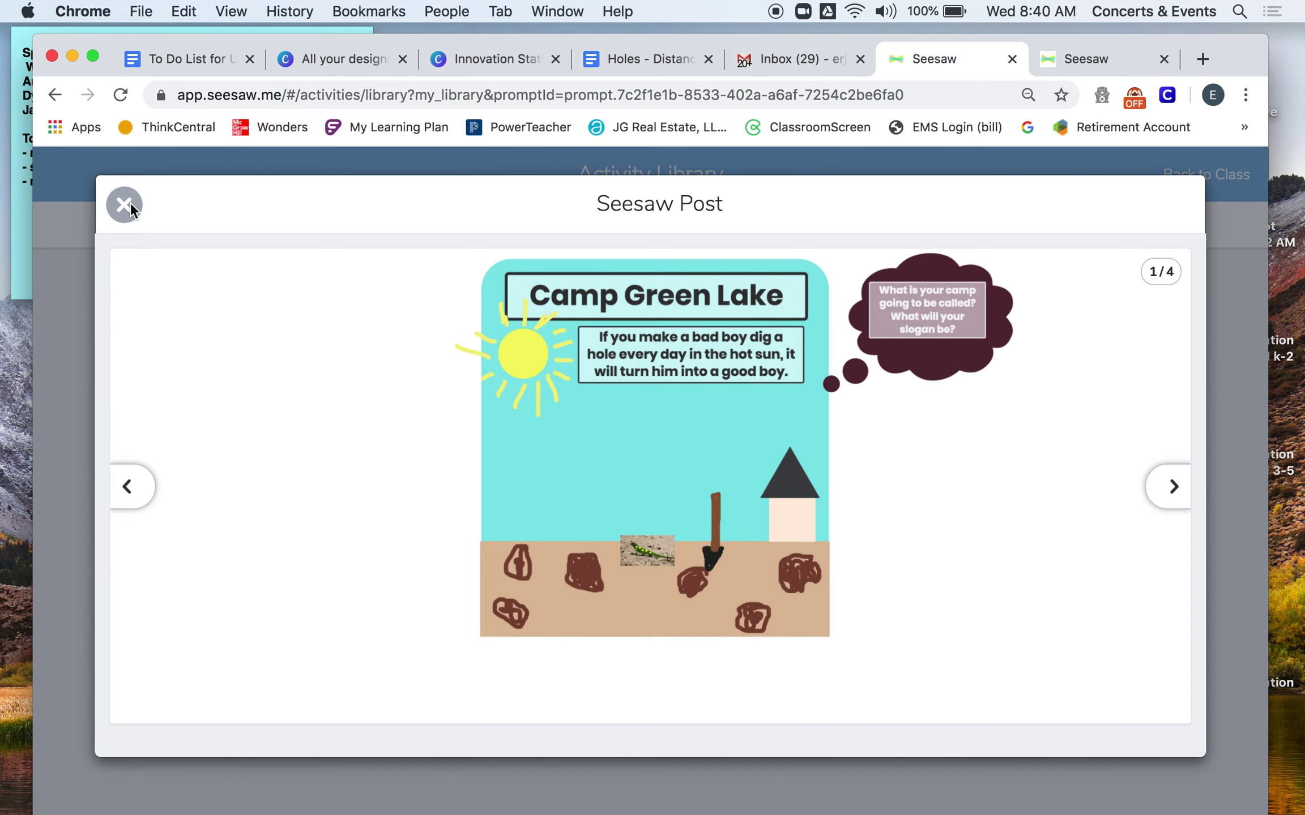
click(130, 202)
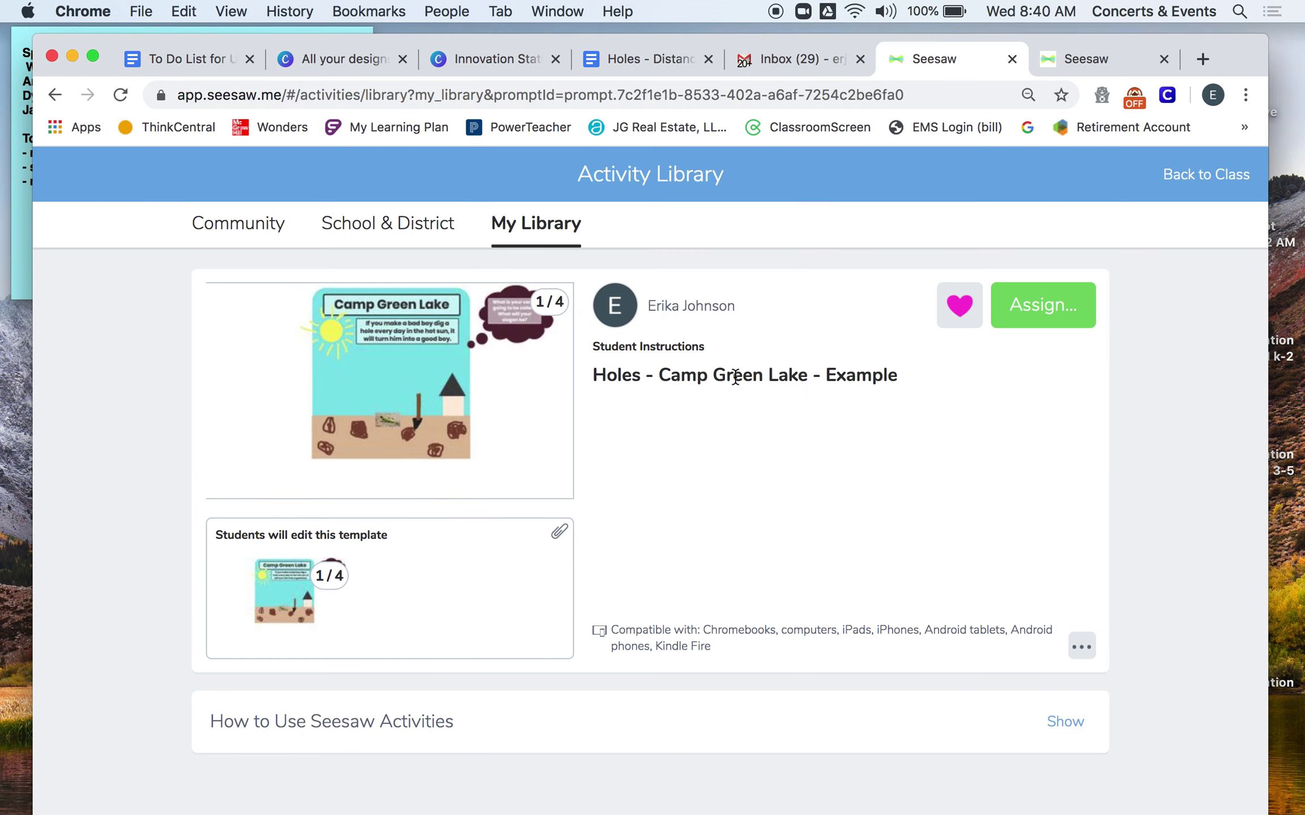
click(1079, 646)
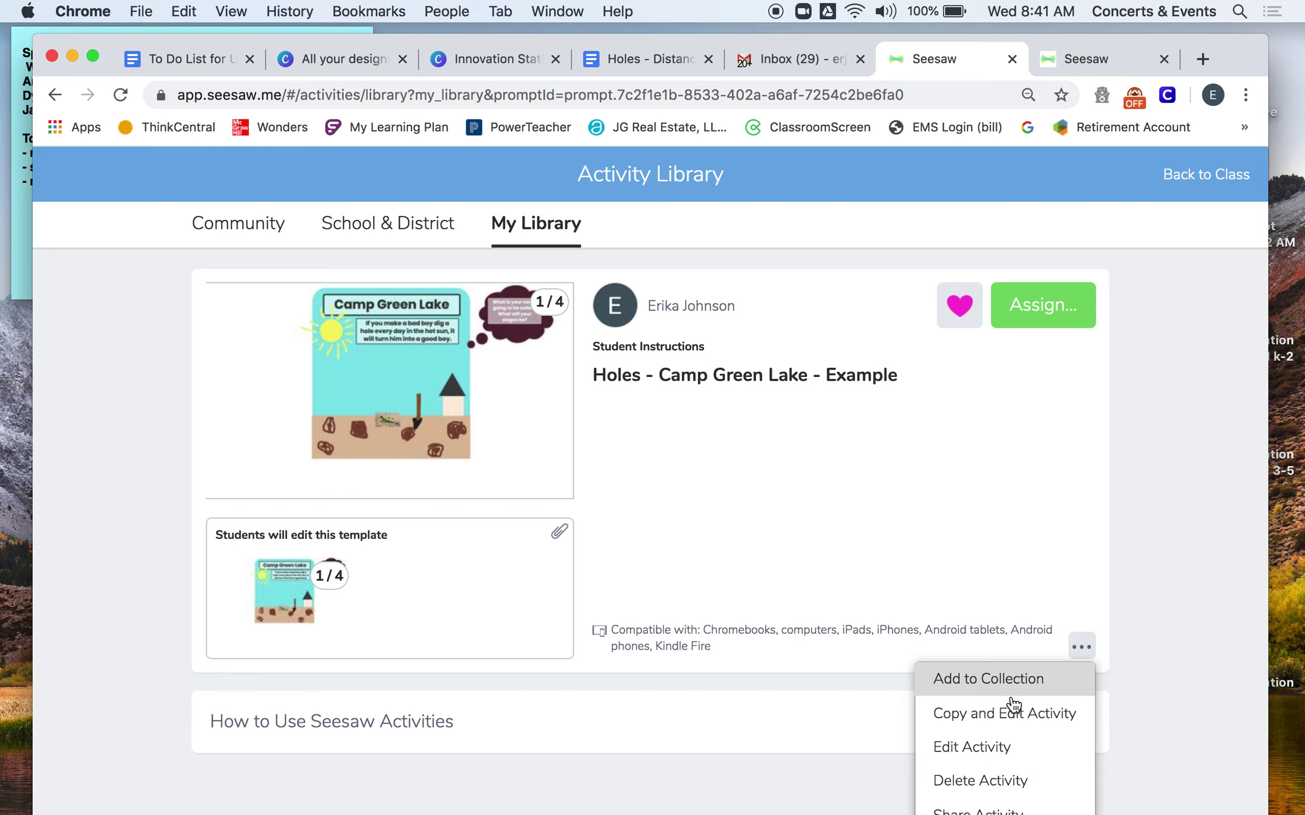
click(977, 748)
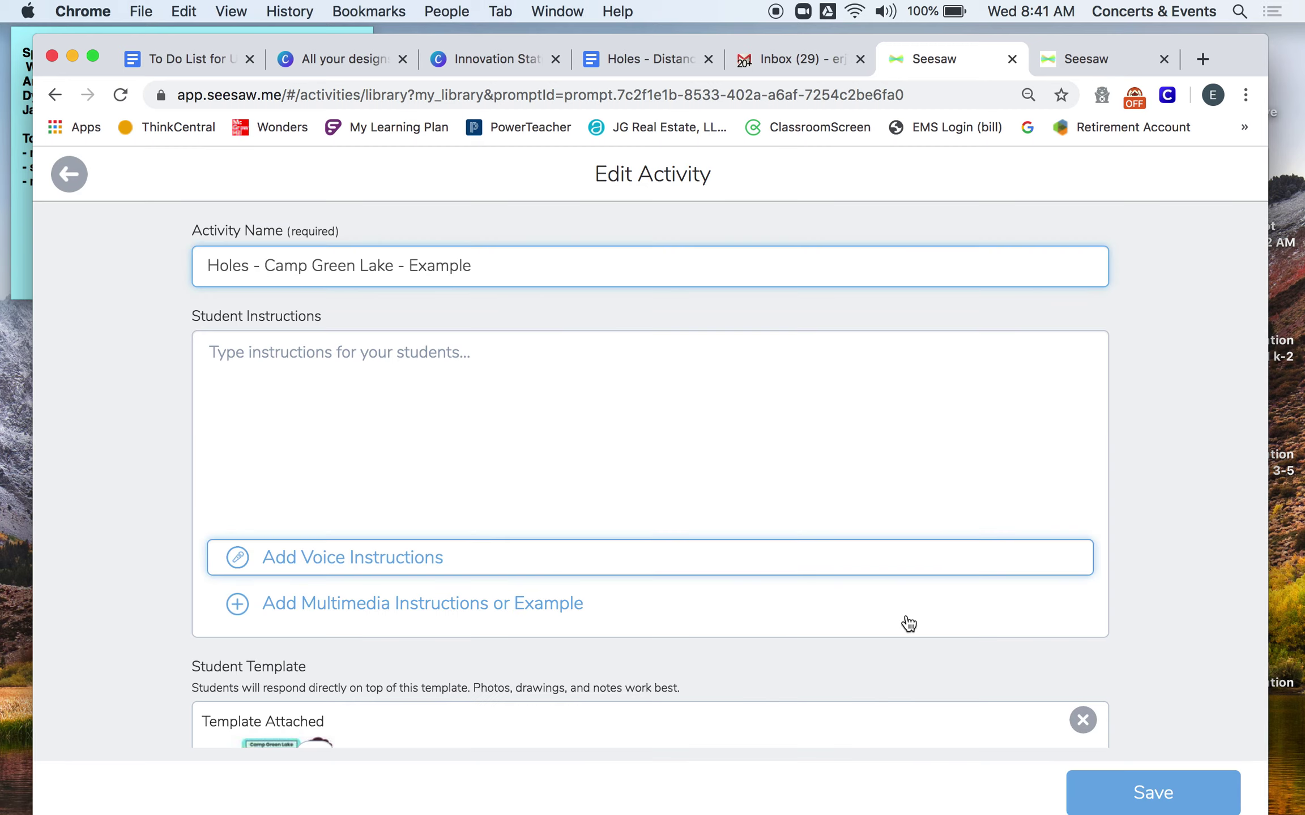
click(1139, 799)
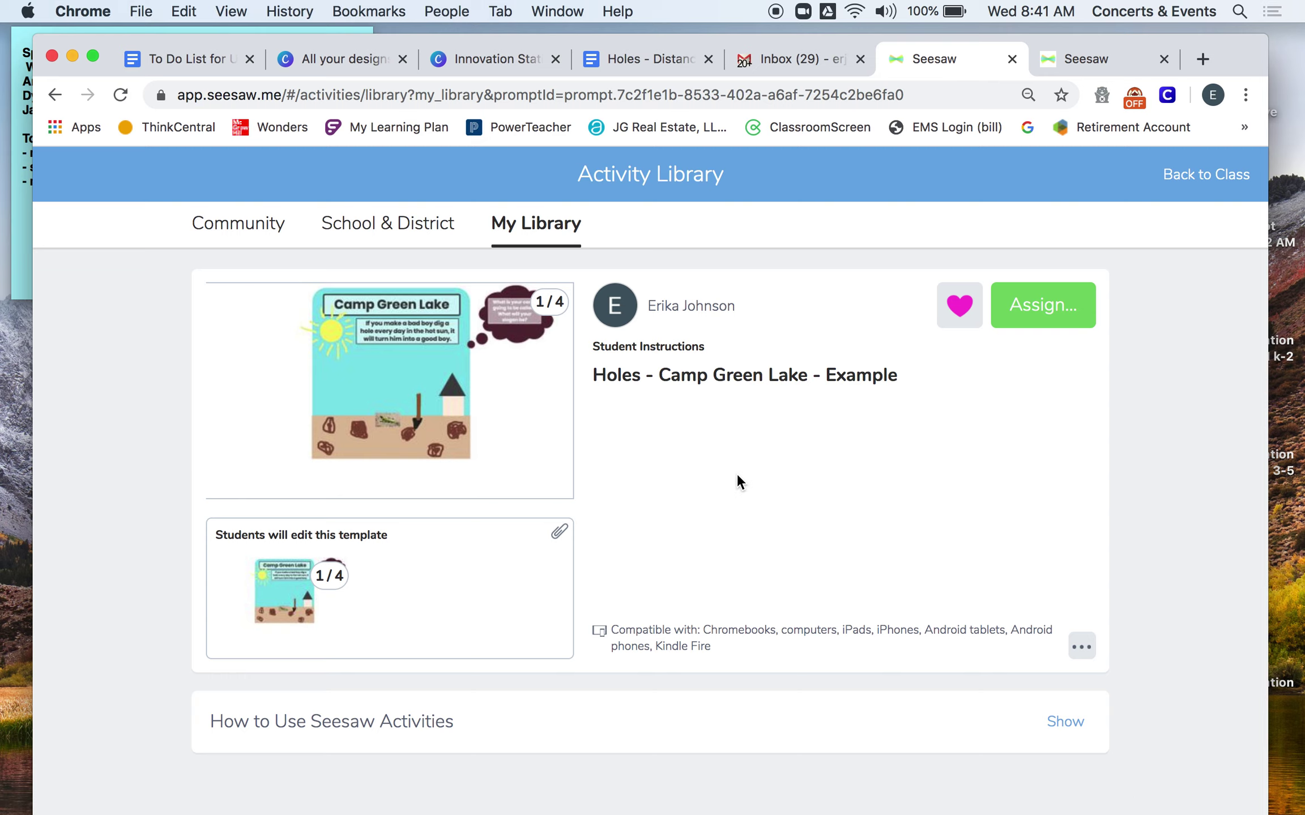
Preview the student template of the "Holes - Setting Challenge" activity
click(1073, 61)
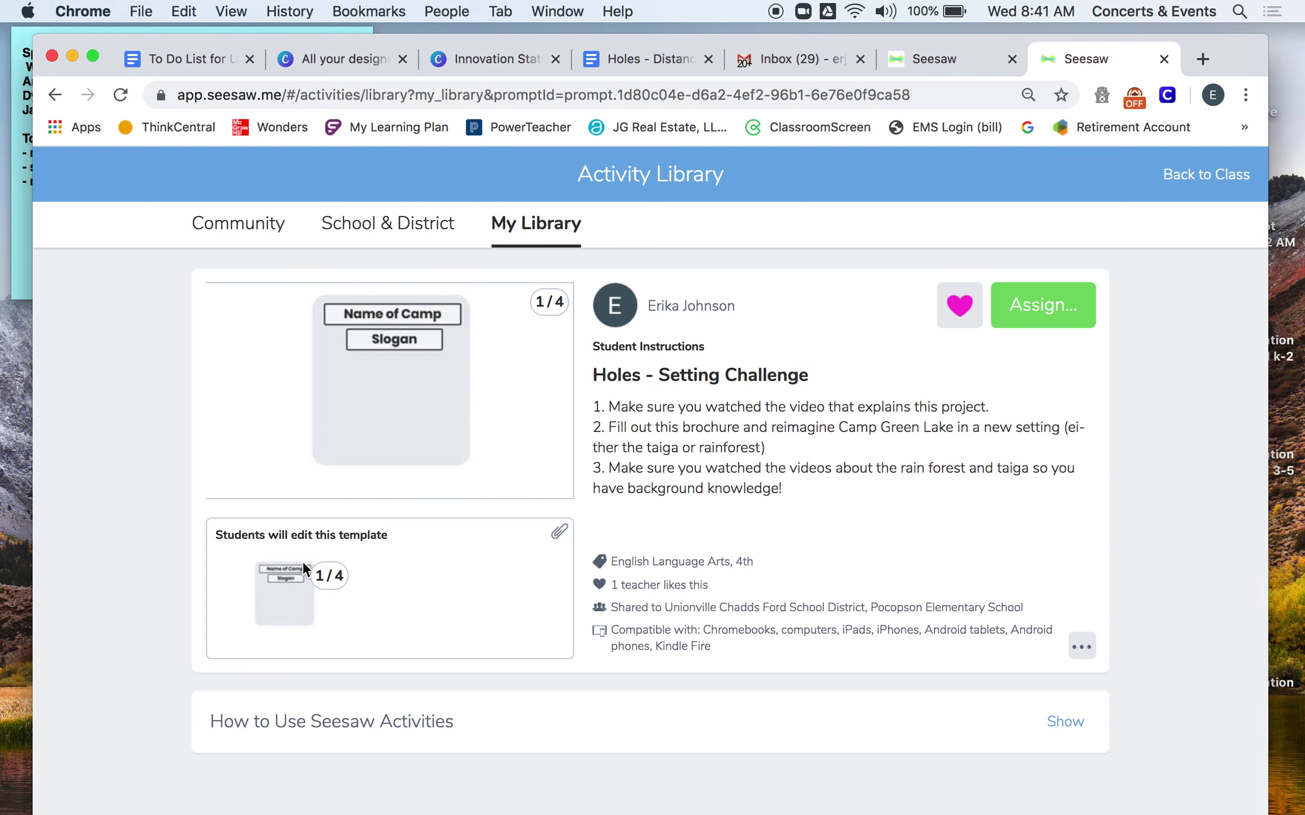
click(285, 579)
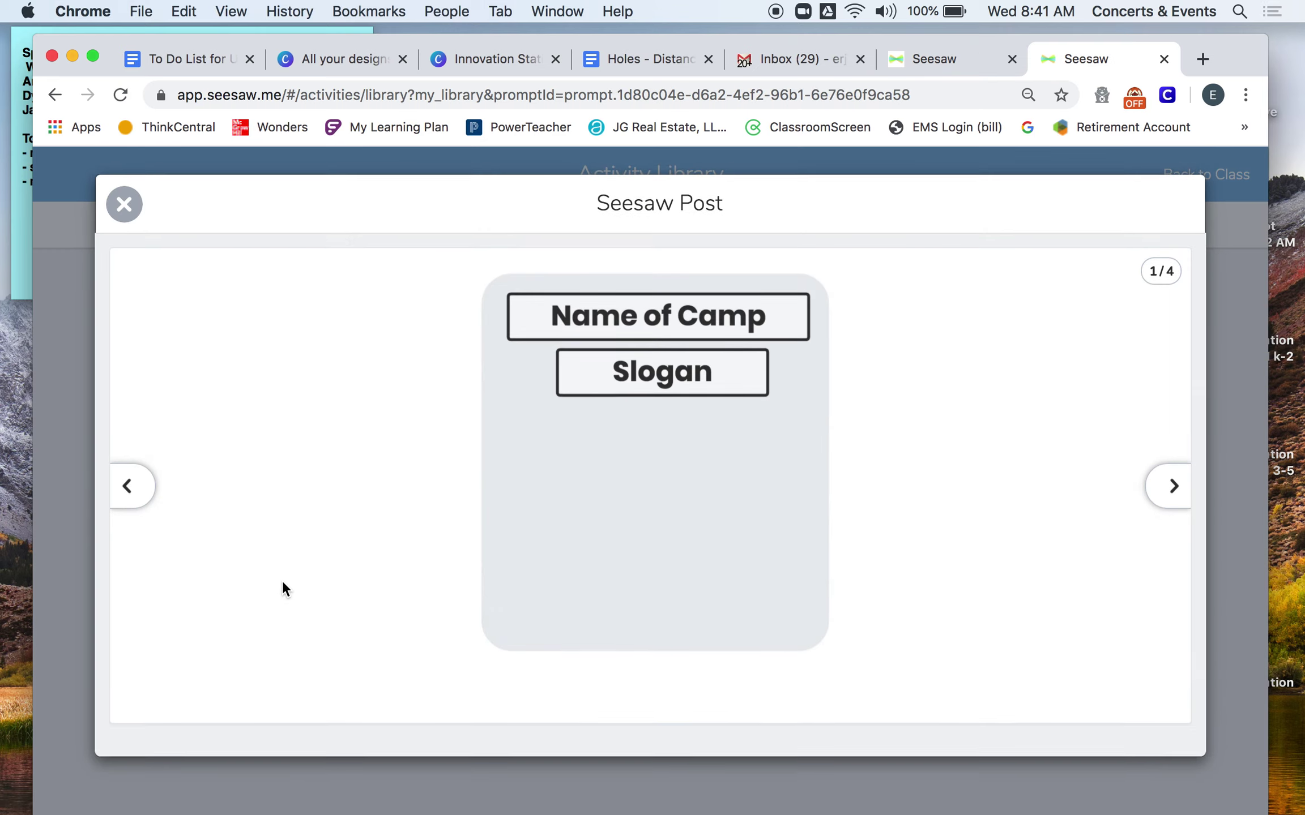
Open the attached student template of the "Holes - Camp Green Lake - Example" activity for editing
click(948, 59)
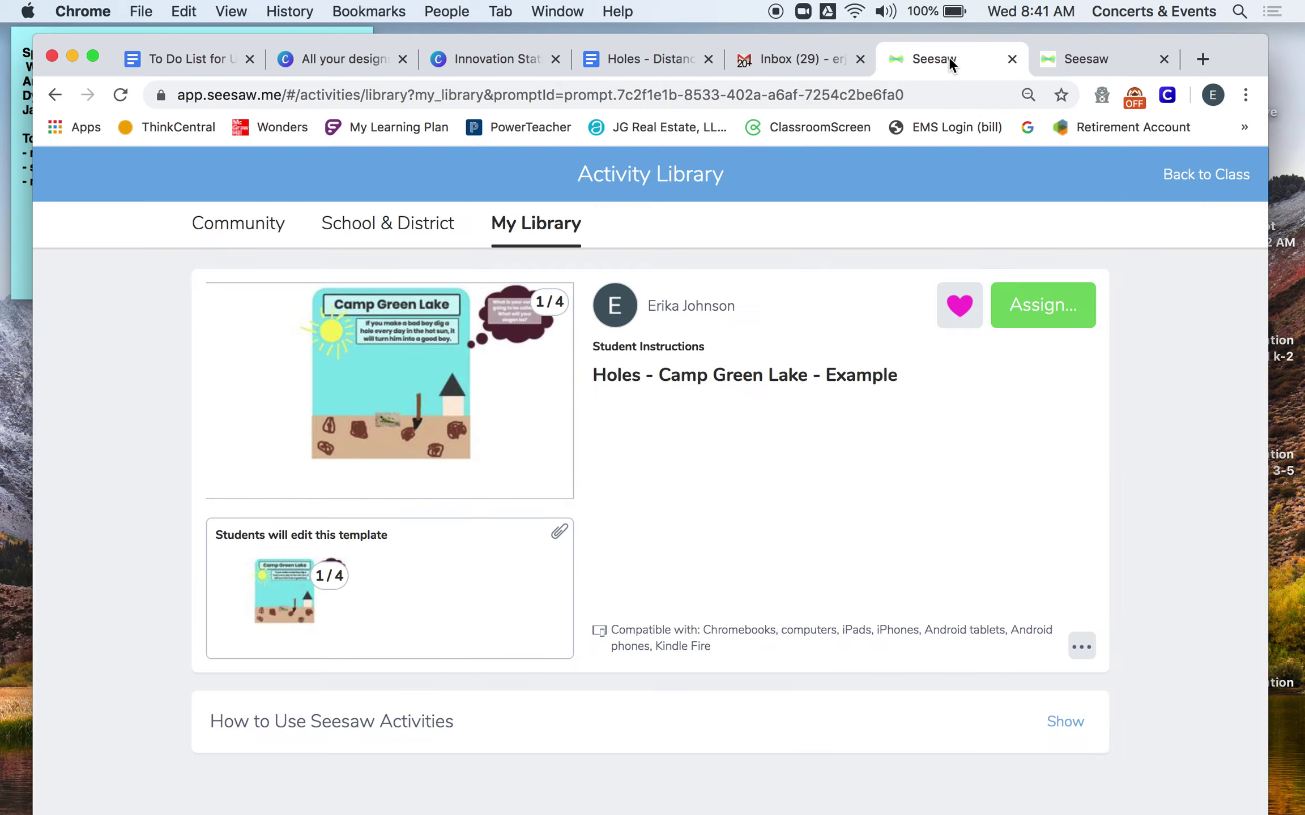
click(1080, 650)
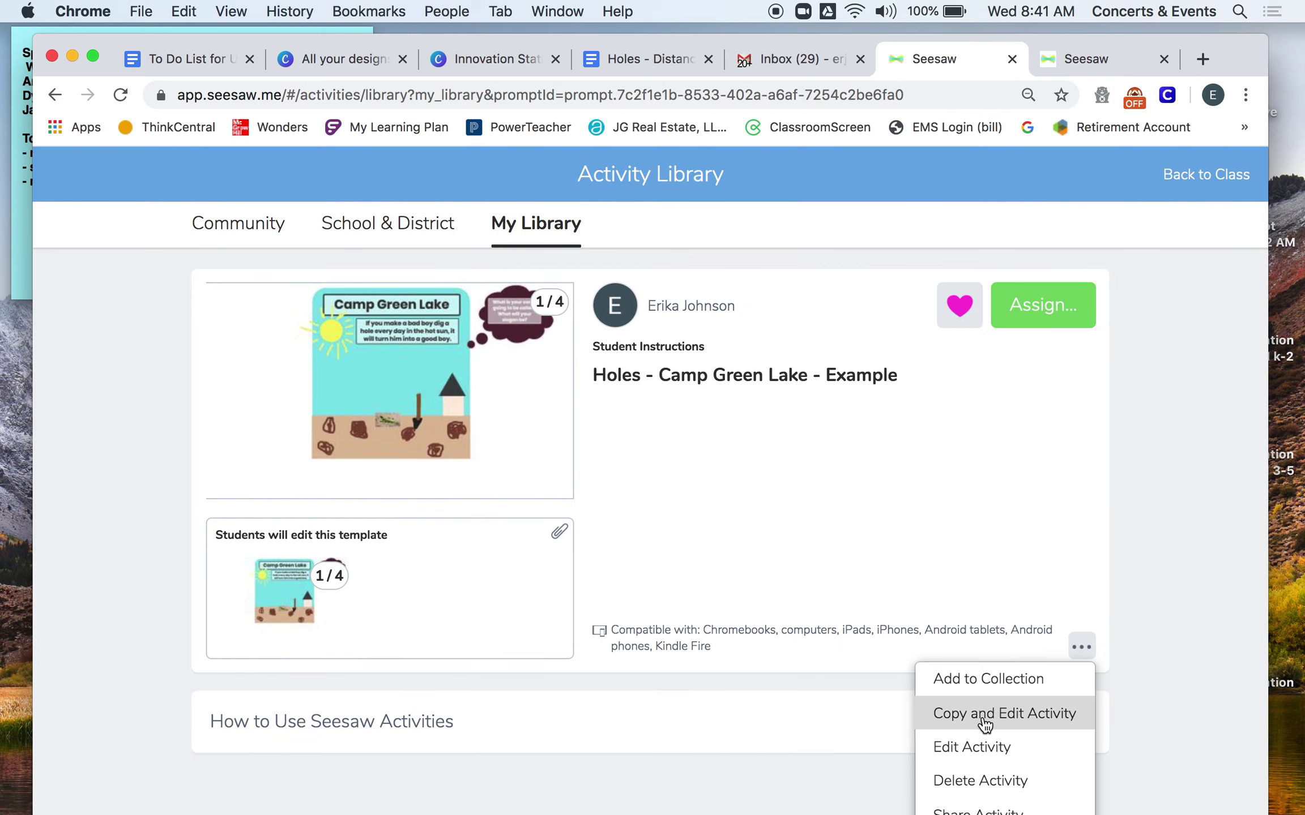
click(969, 747)
scroll(731, 399, down, 5)
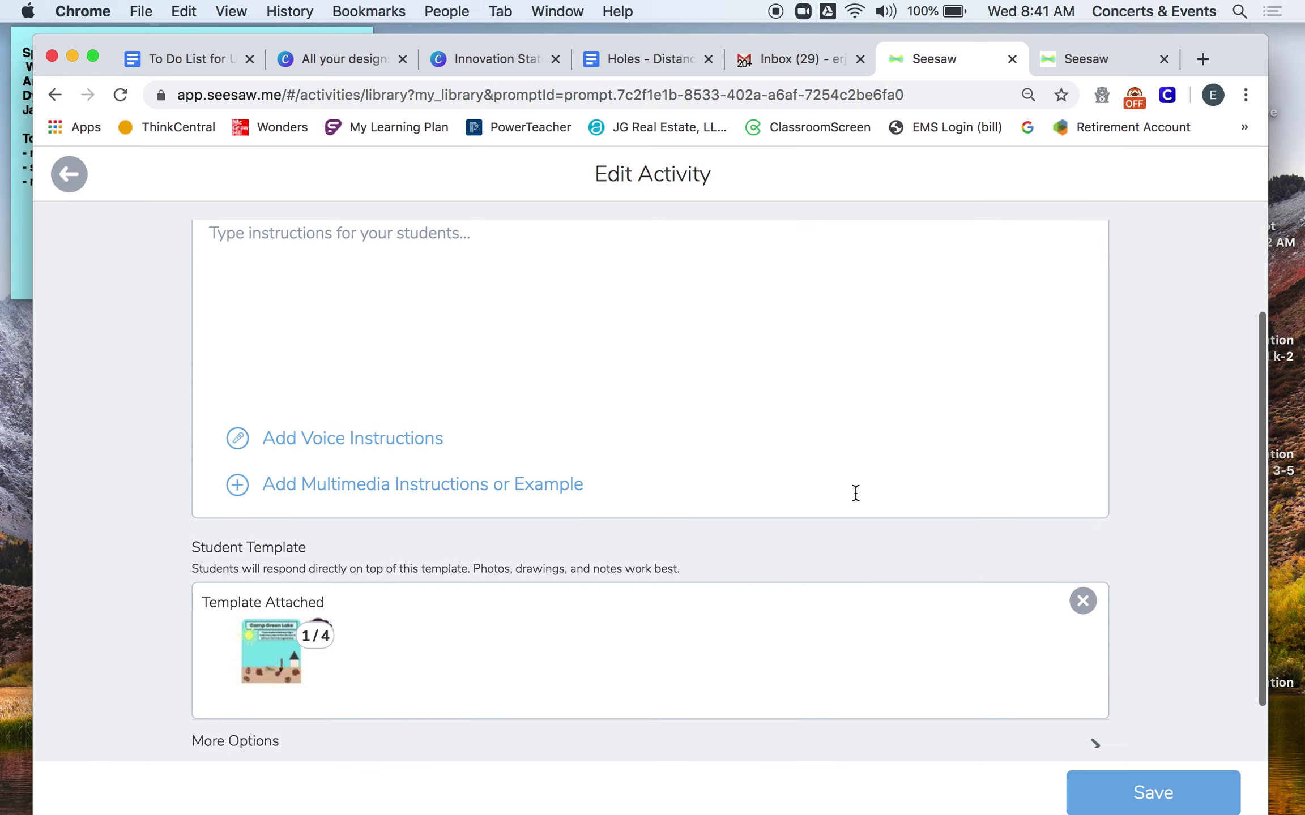
click(286, 603)
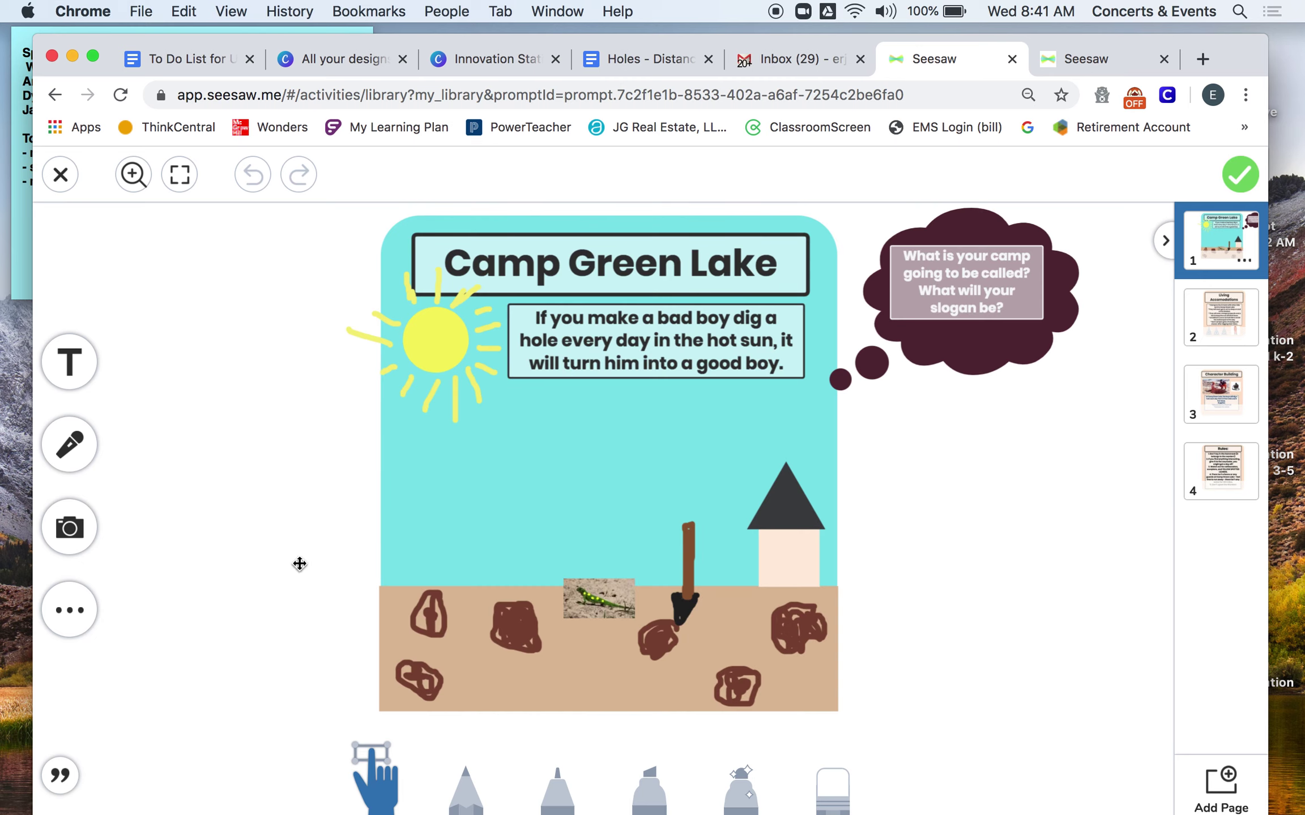
Look through the page backgrounds, the shapes and the pencil, pen and highlighter available for decorating the brochure cover
click(69, 610)
click(164, 611)
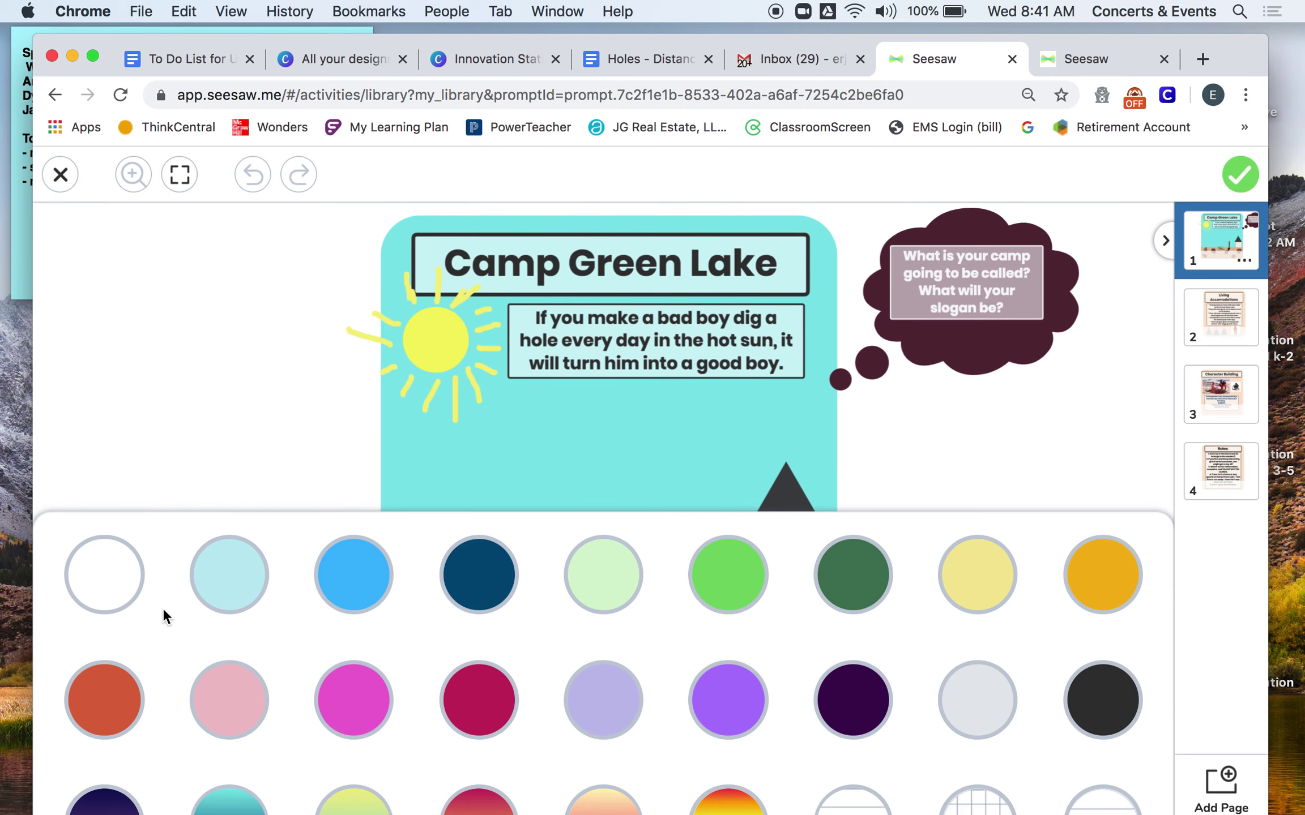
click(174, 452)
click(64, 589)
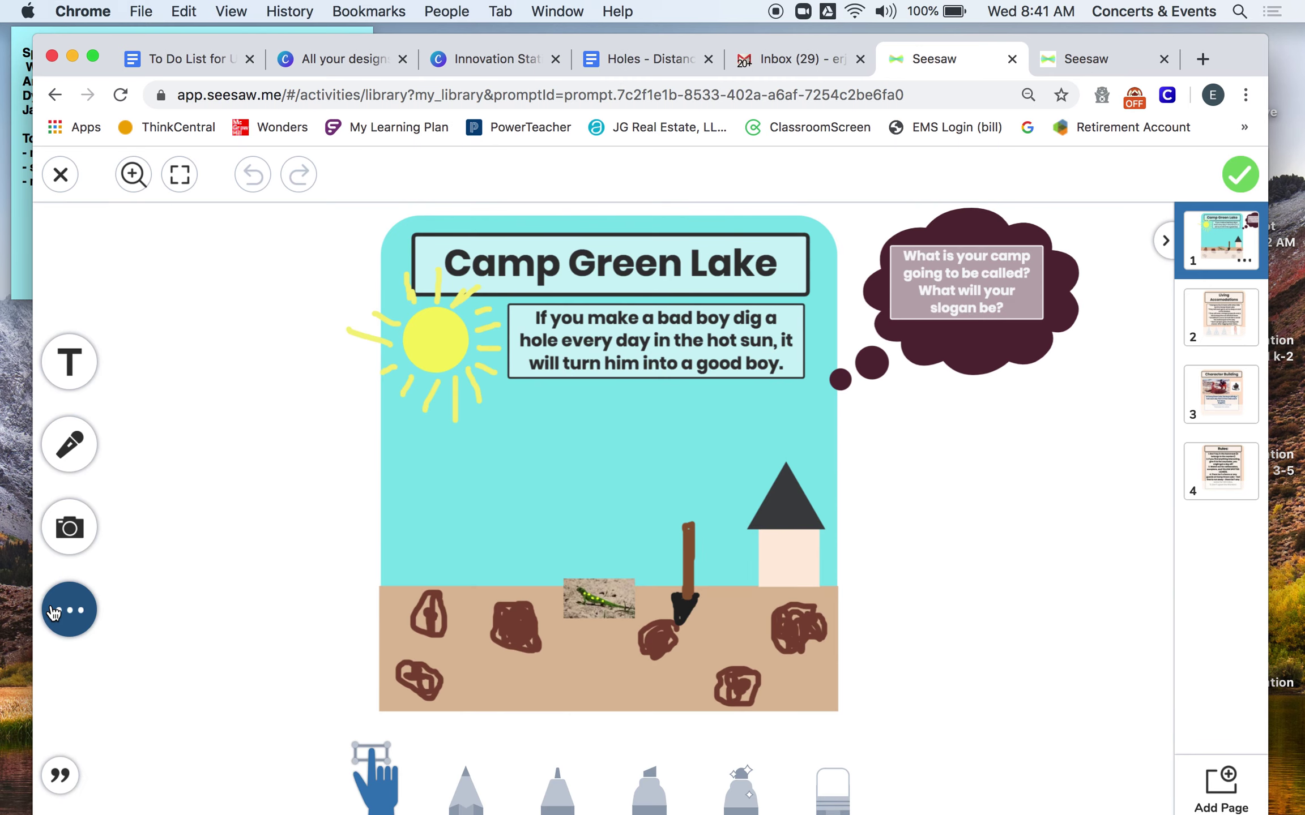
click(91, 611)
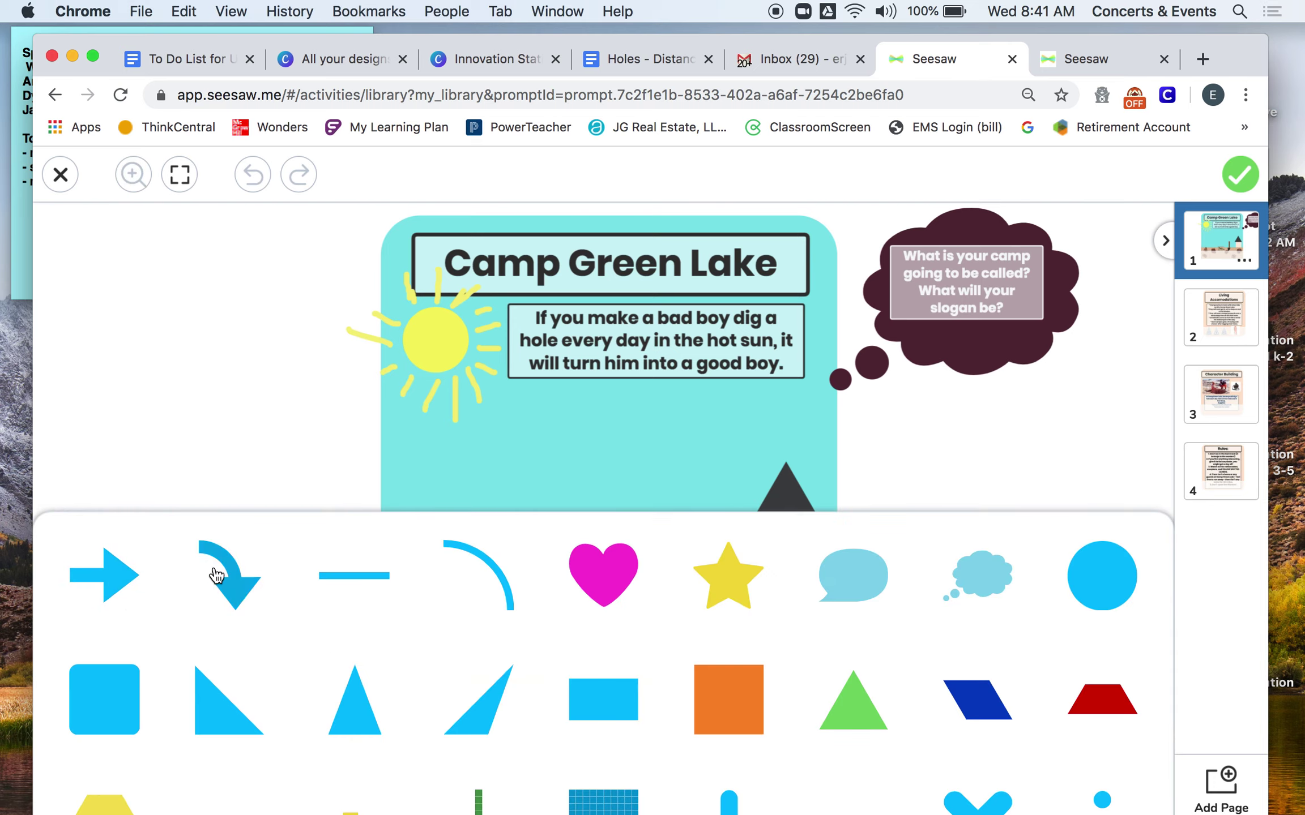
click(238, 437)
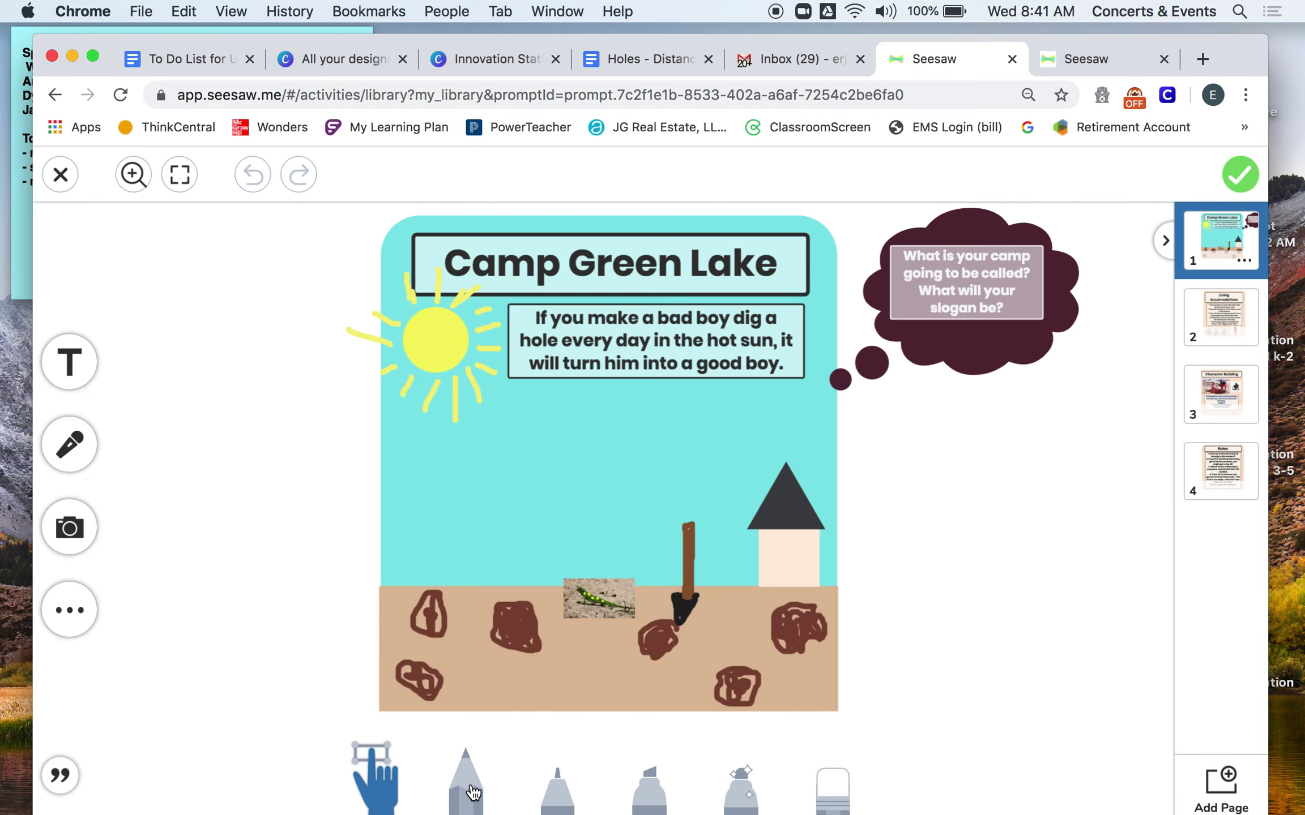
click(465, 790)
click(557, 787)
click(660, 799)
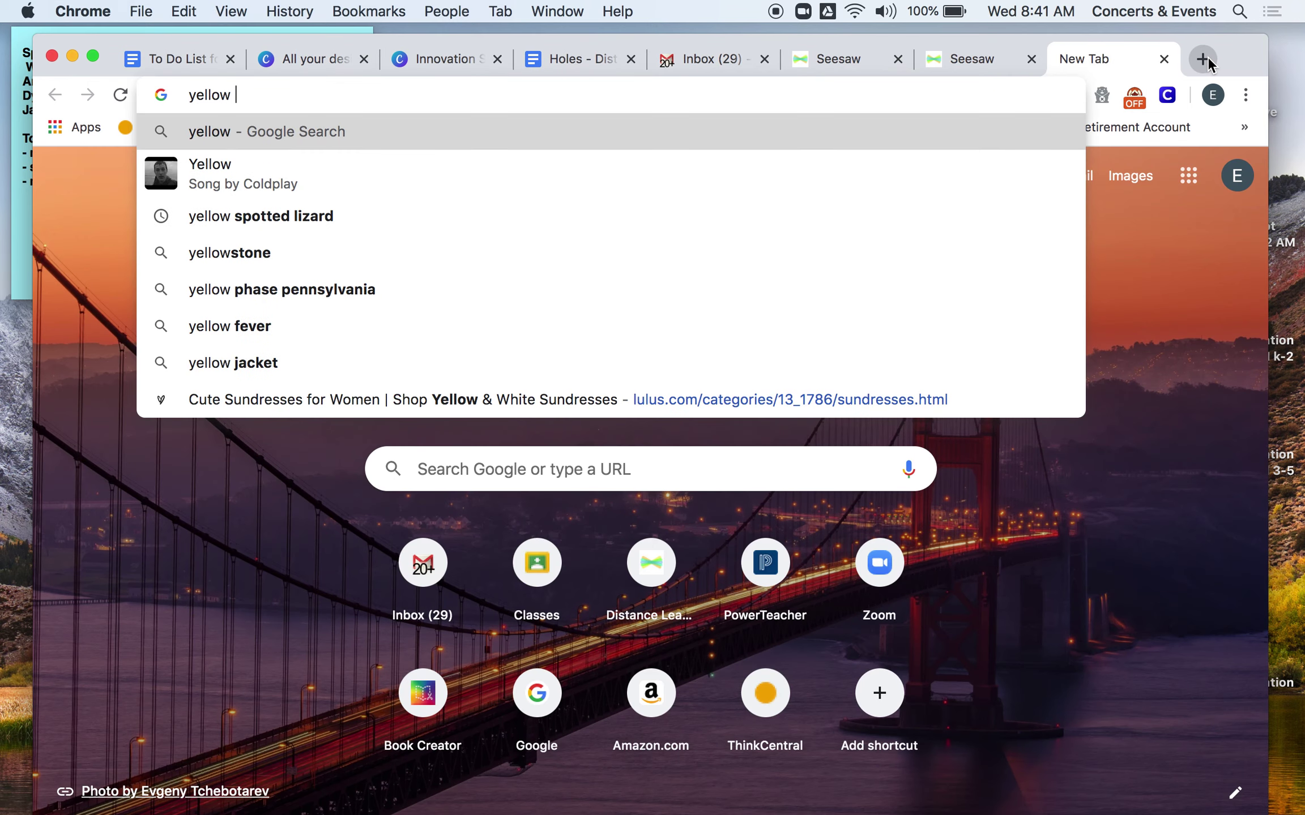
Search Google Images for "yellow spotted lizard" in a new browser tab and copy the picture of the dark lizard with the quora.com source
text(ed)
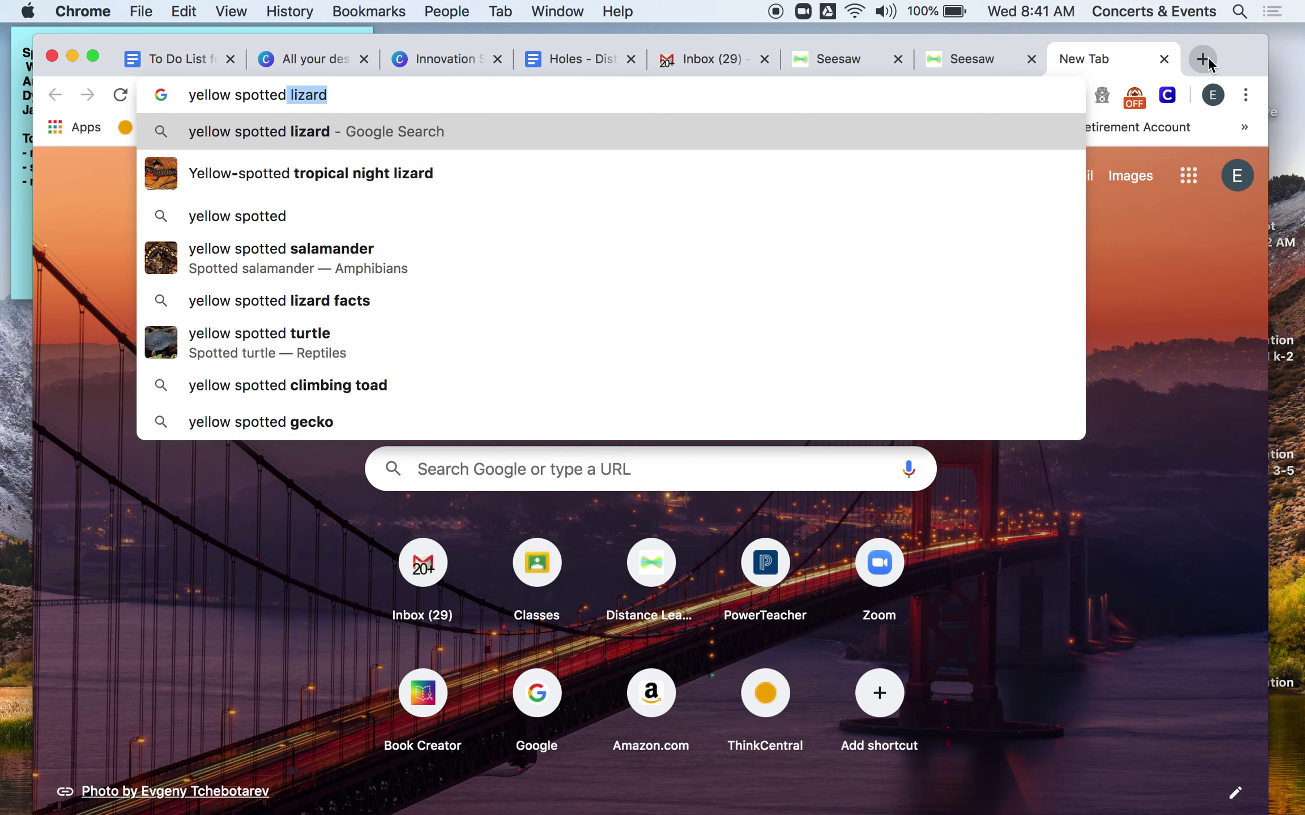
key(Return)
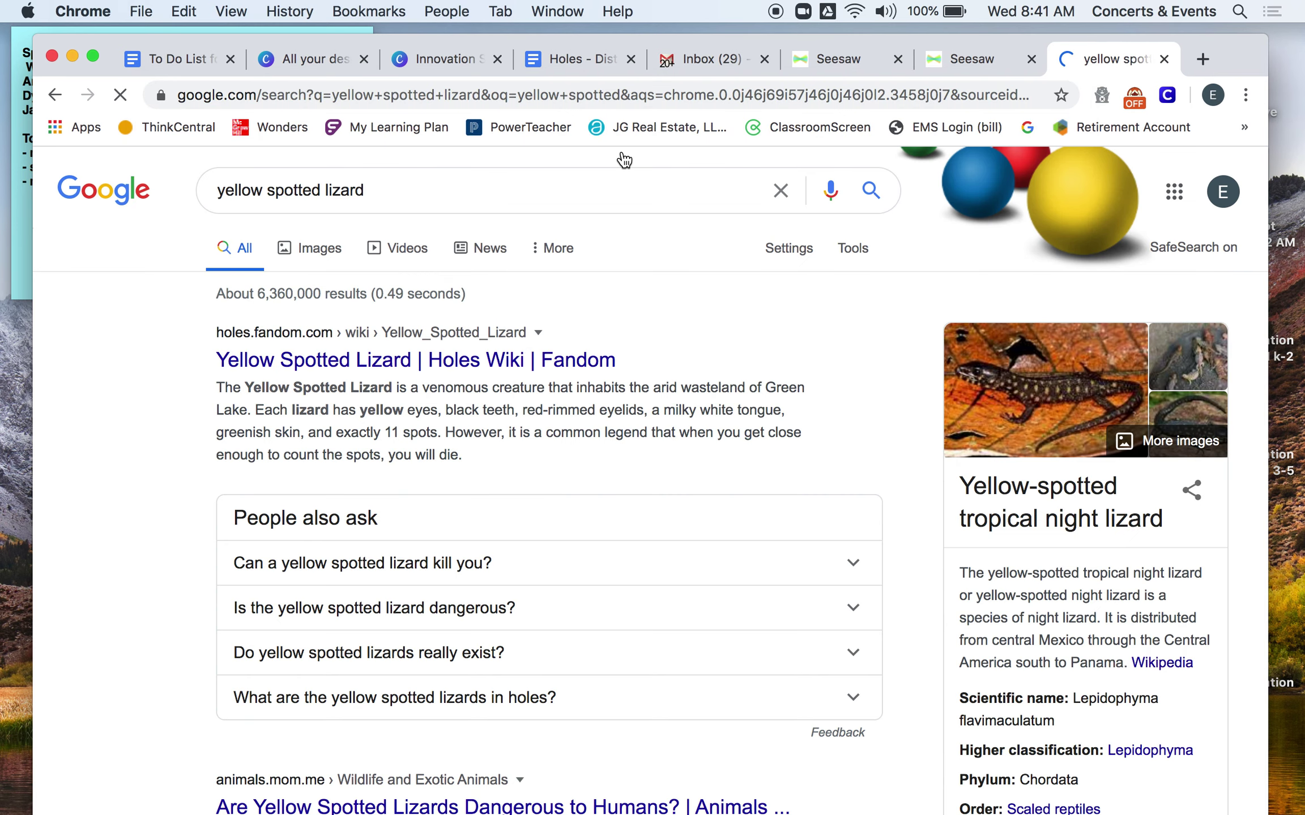
click(303, 253)
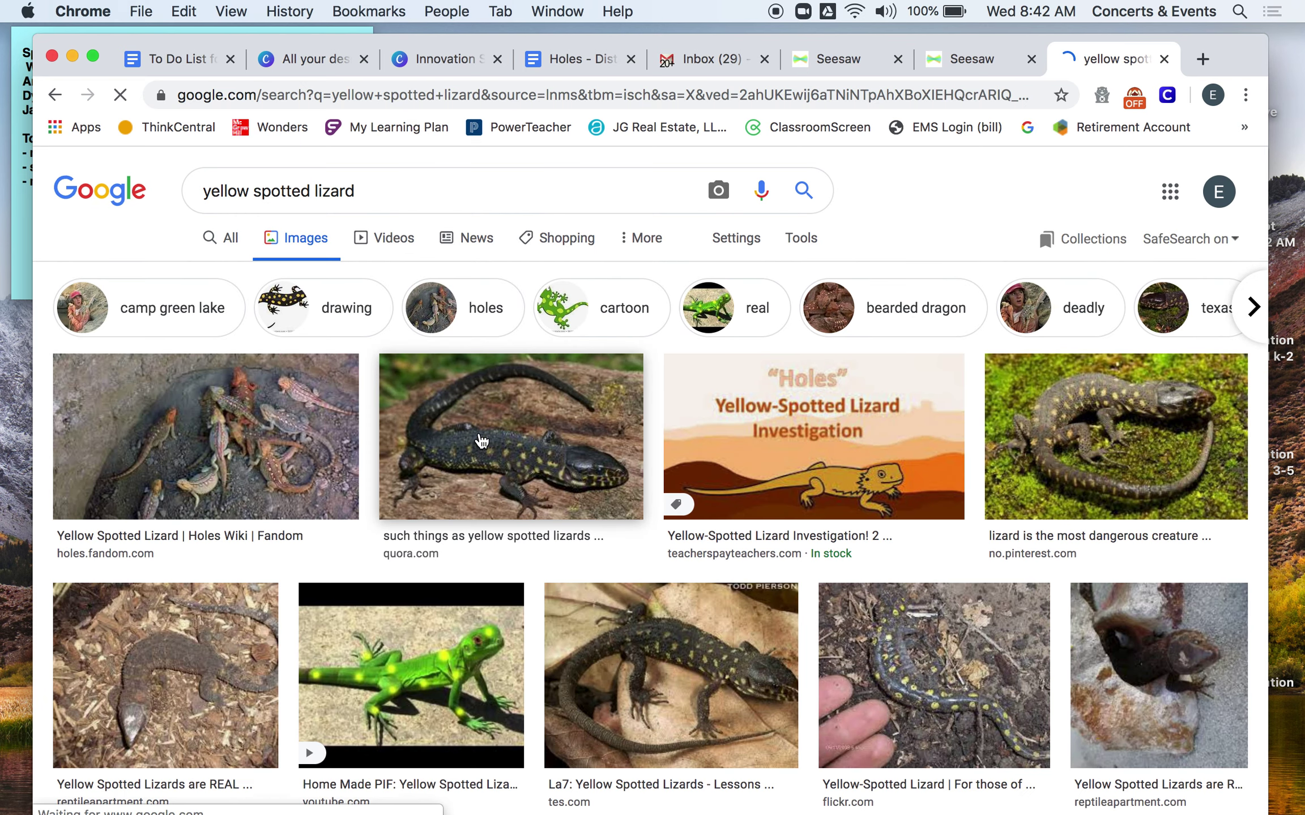
right_click(480, 433)
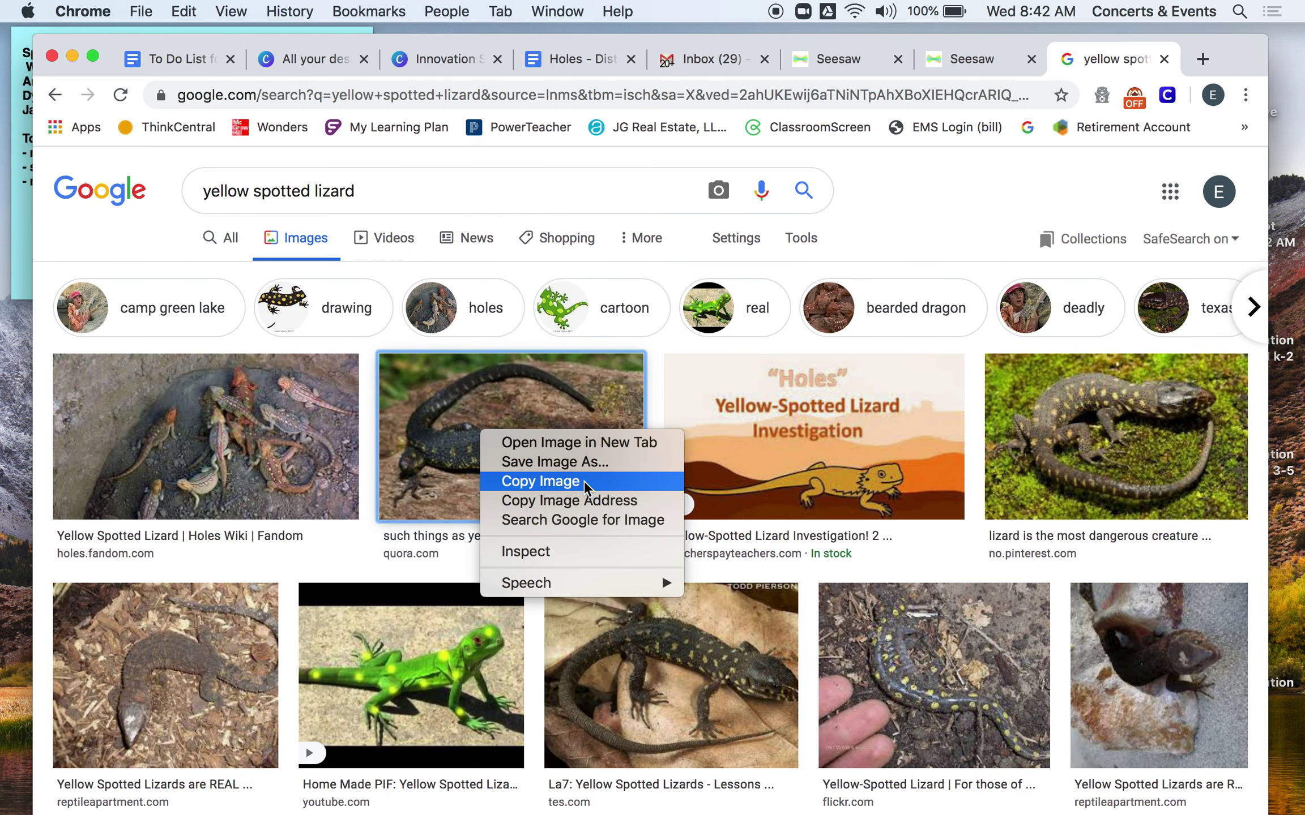
click(566, 482)
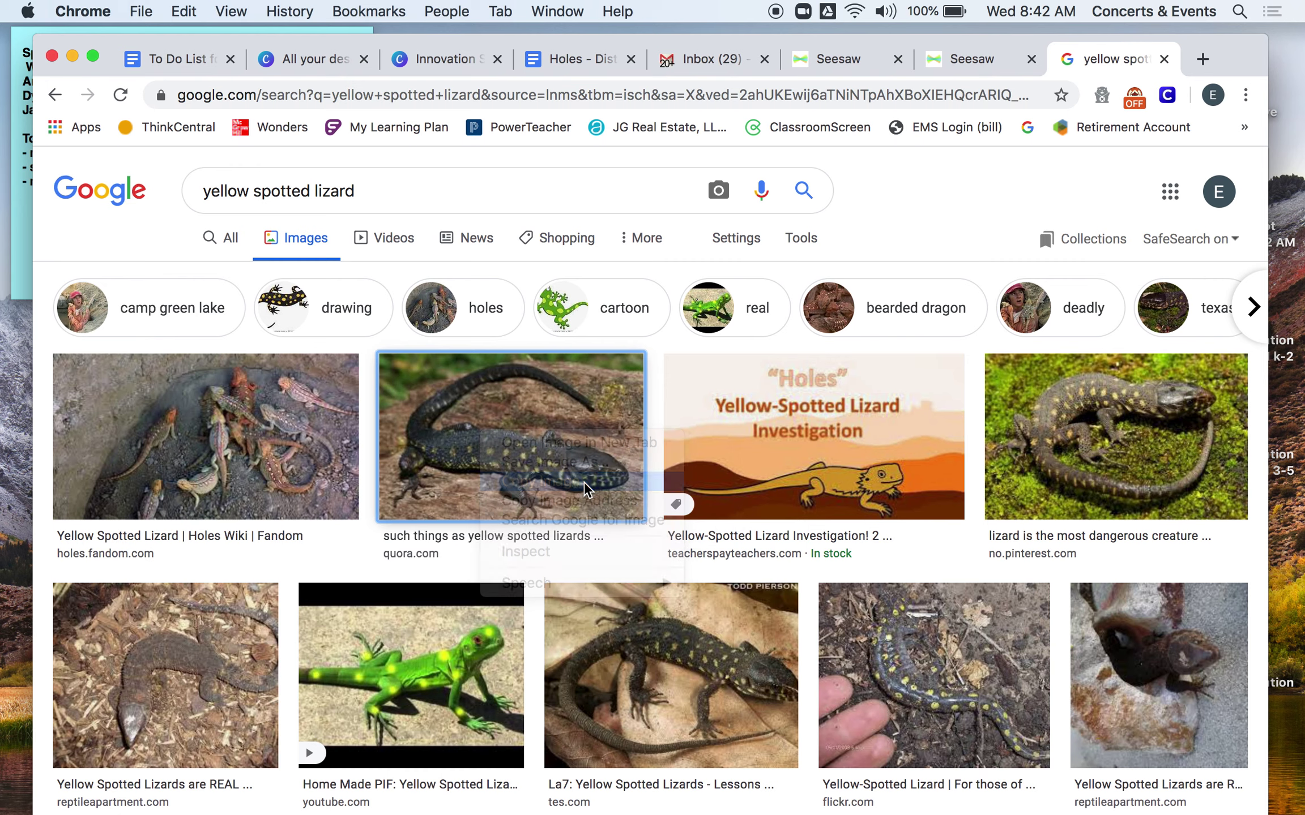
Paste the copied lizard picture into the Camp Green Lake cover page, place it small on the sand among the holes, and delete it
click(963, 58)
click(840, 63)
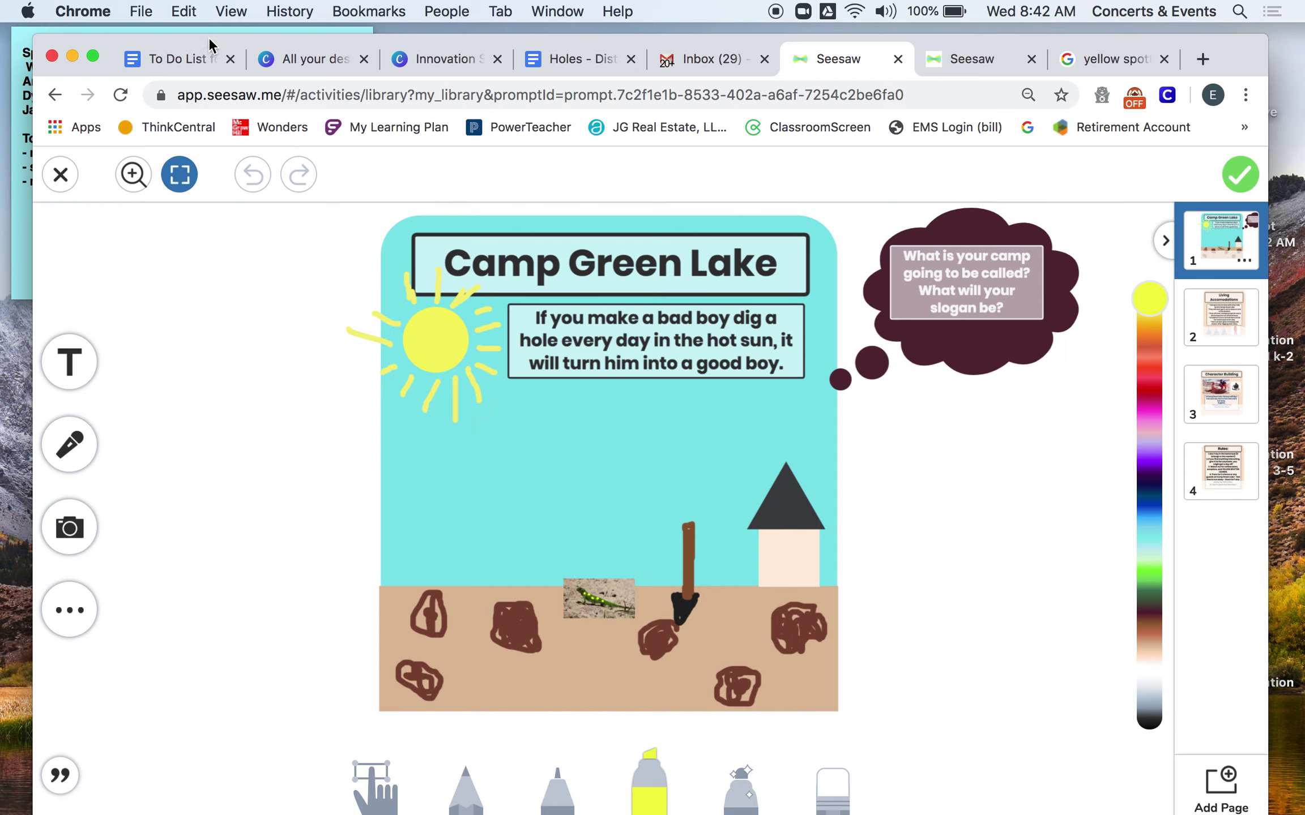
click(187, 12)
click(202, 123)
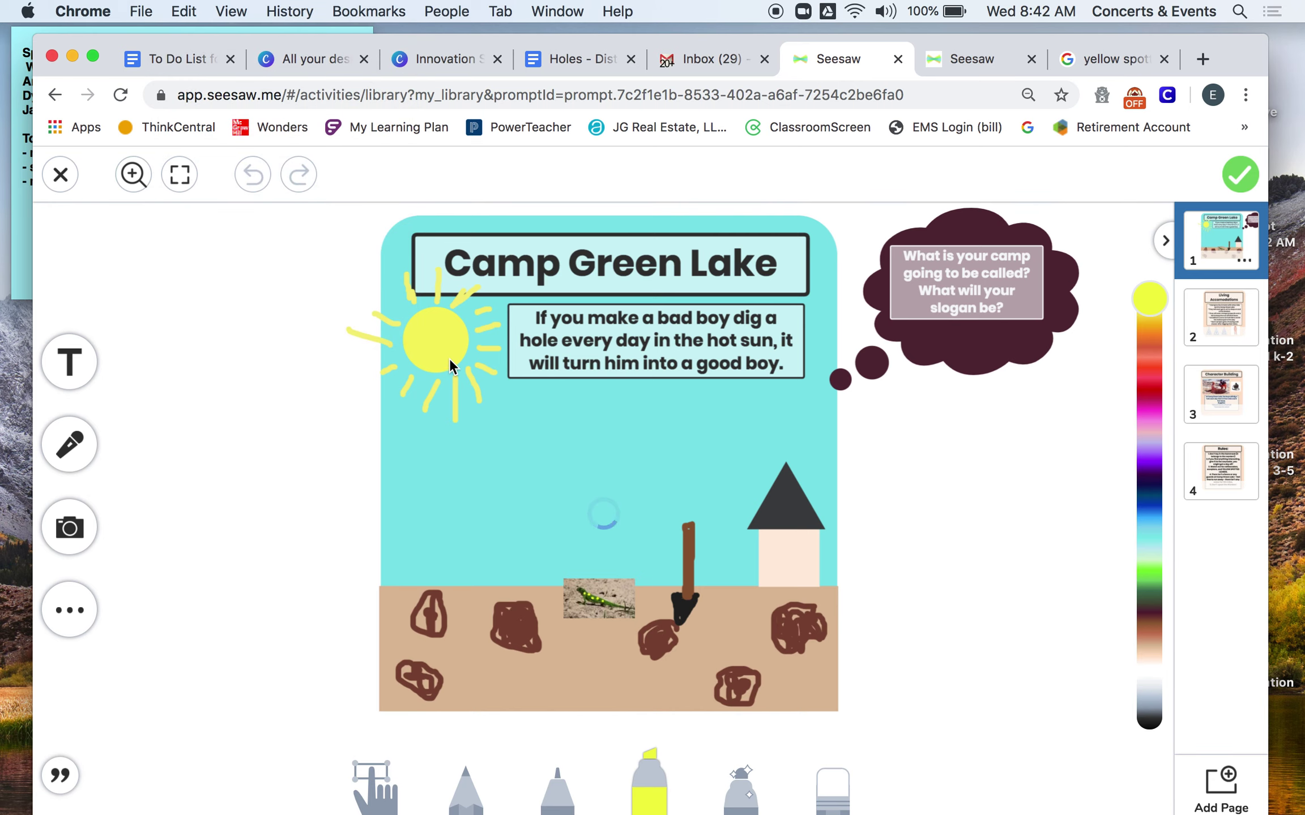
drag(840, 672, 500, 665)
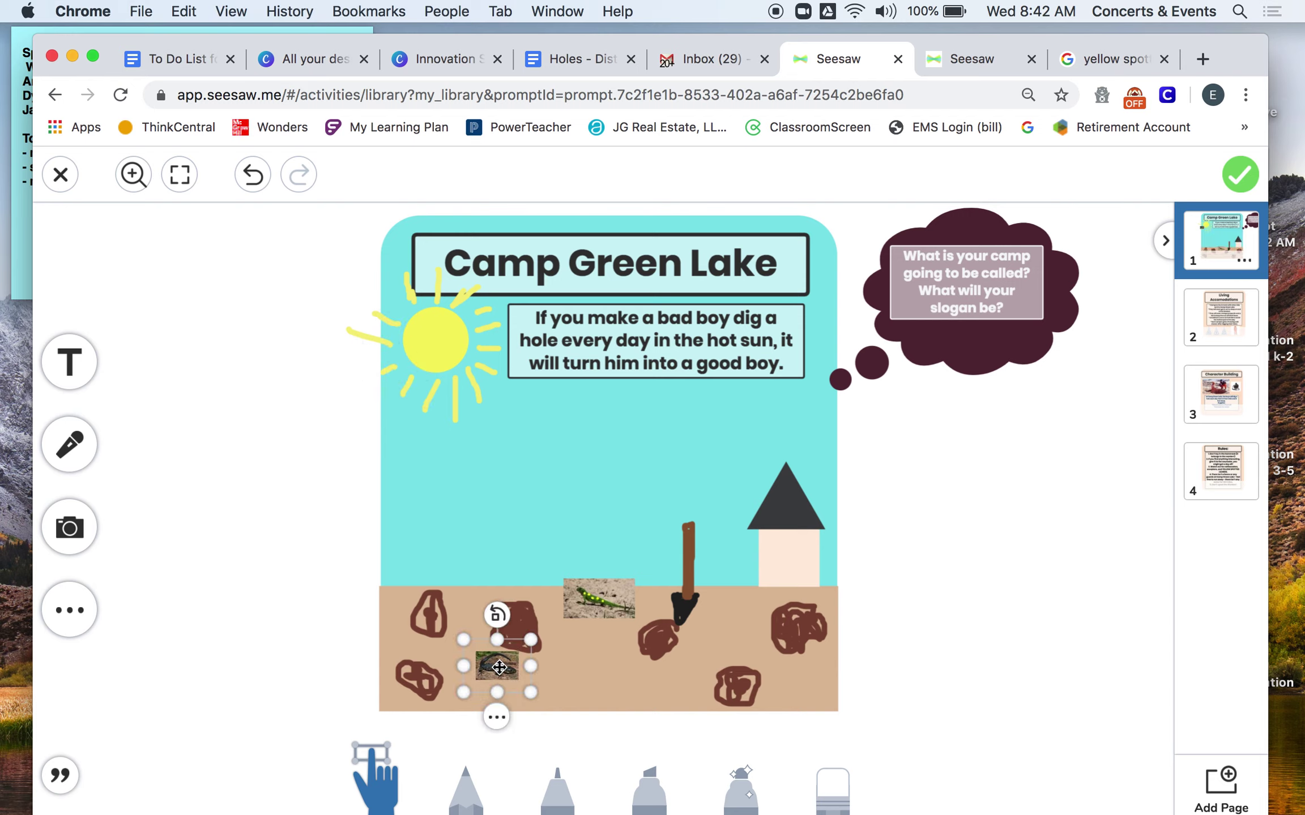
key(BackSpace)
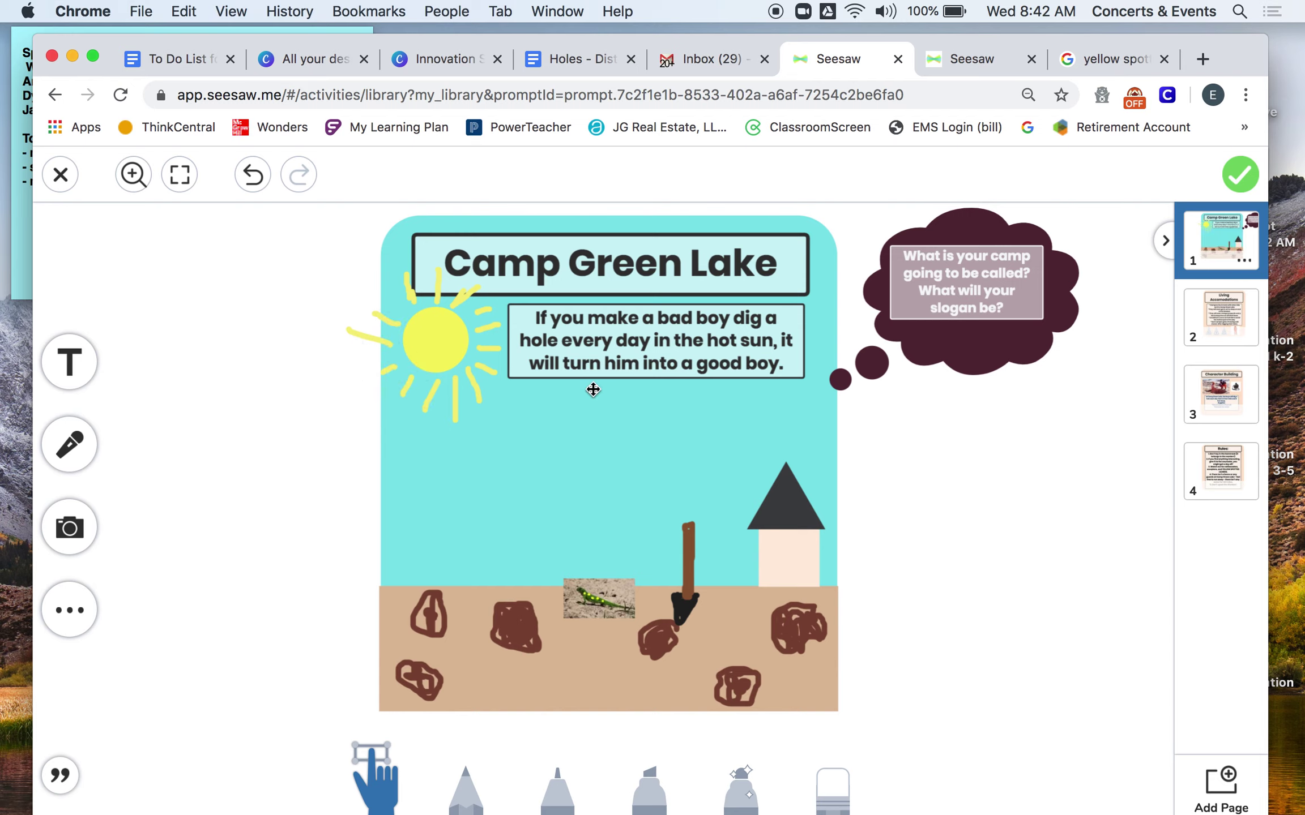
Compare the blank name-and-slogan page of the Setting Challenge template with the Camp Green Lake example cover
click(1093, 61)
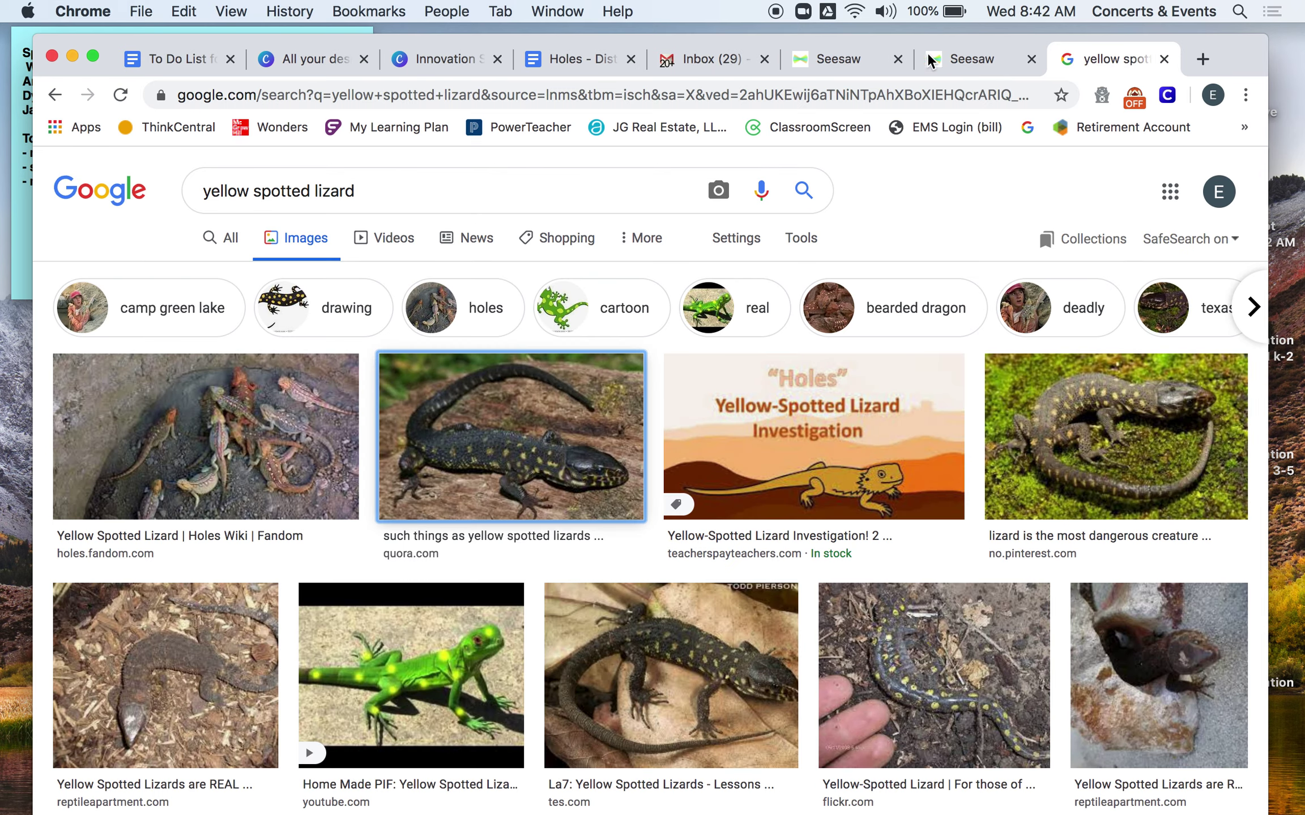
click(949, 58)
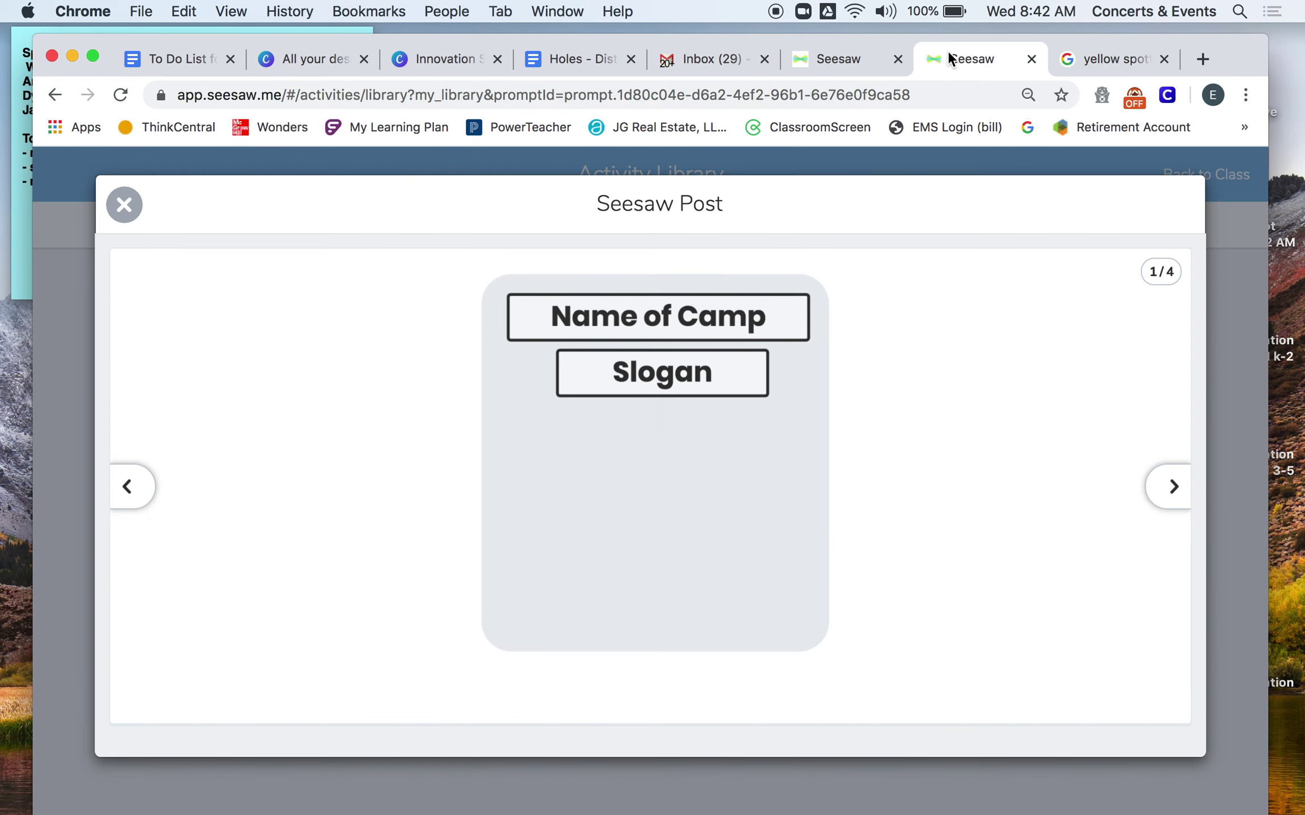
click(835, 59)
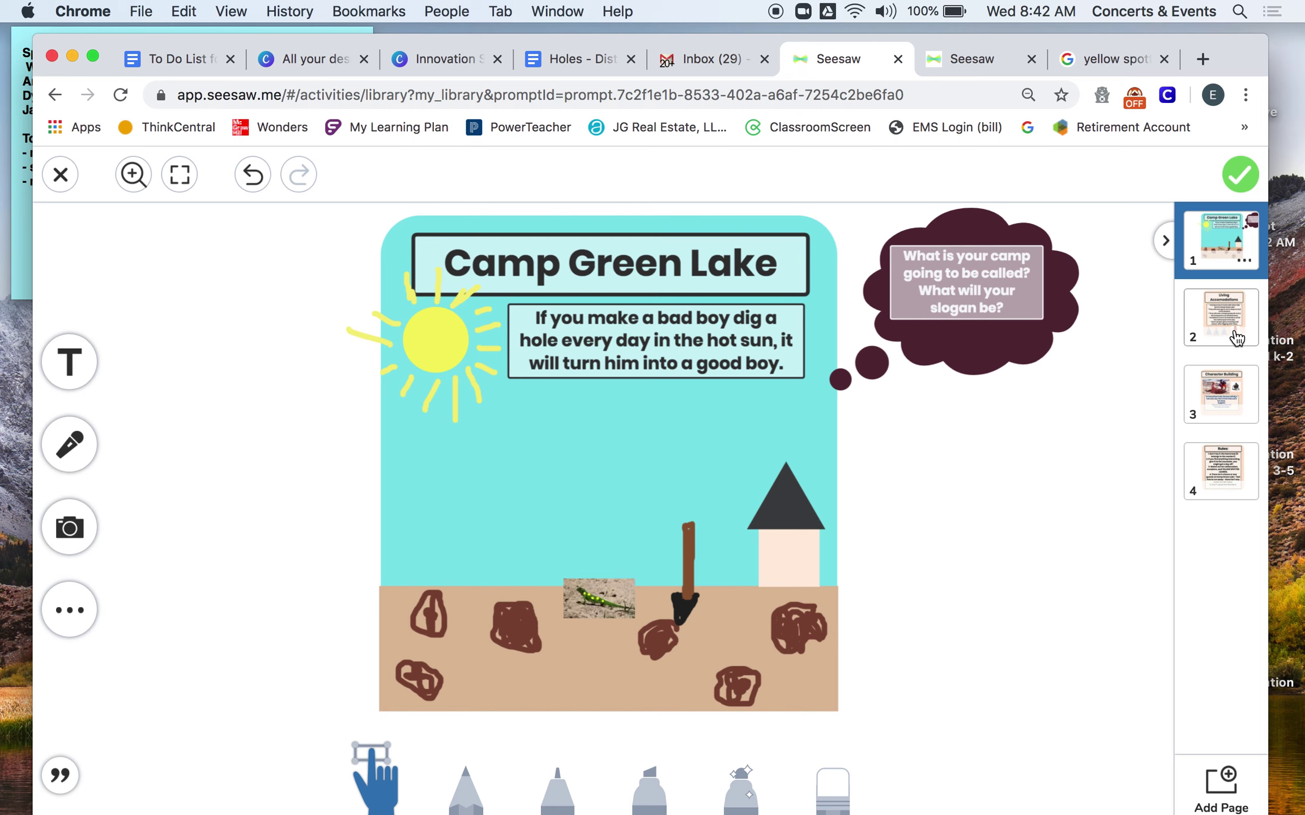
Correct "serve" to "served" in the breakfast line of the Living Accomodations text on page 2
click(1236, 338)
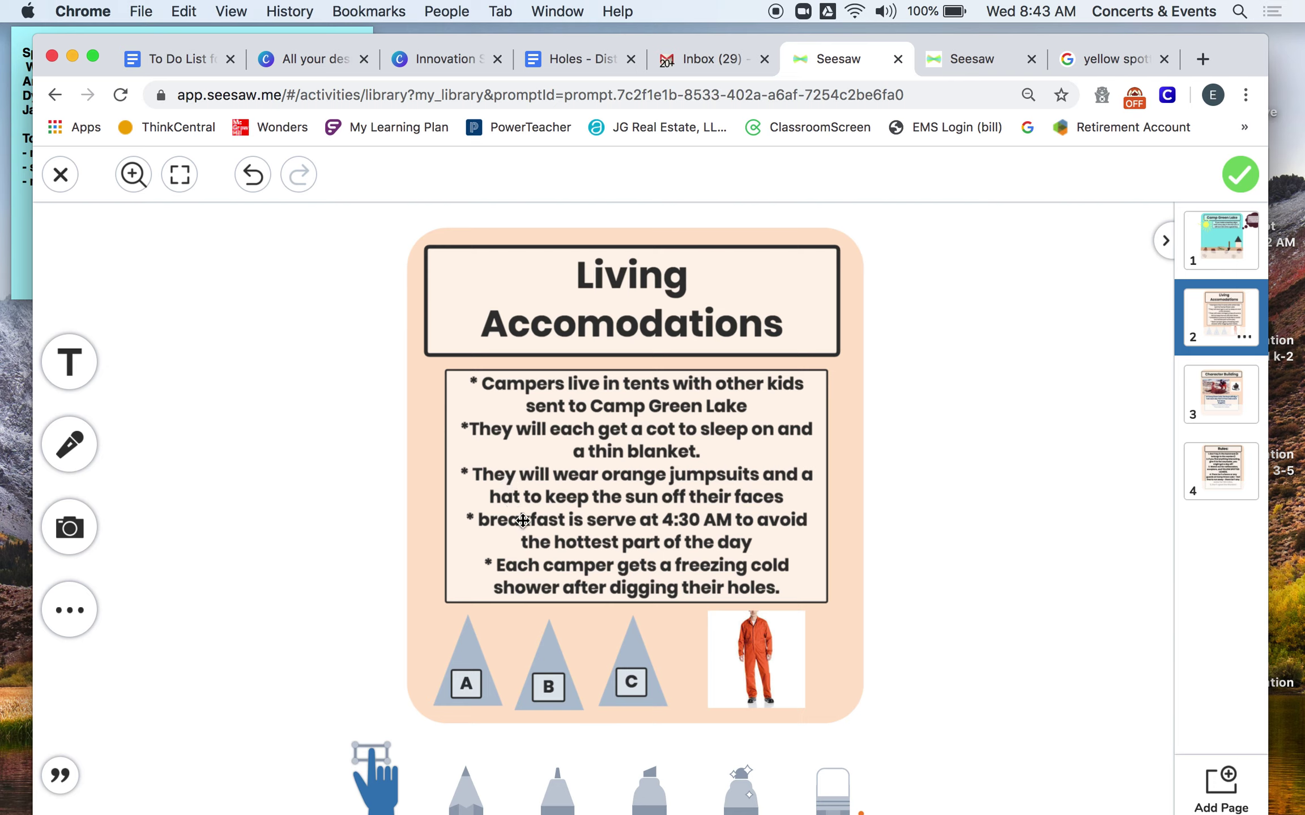
click(612, 520)
double_click(611, 520)
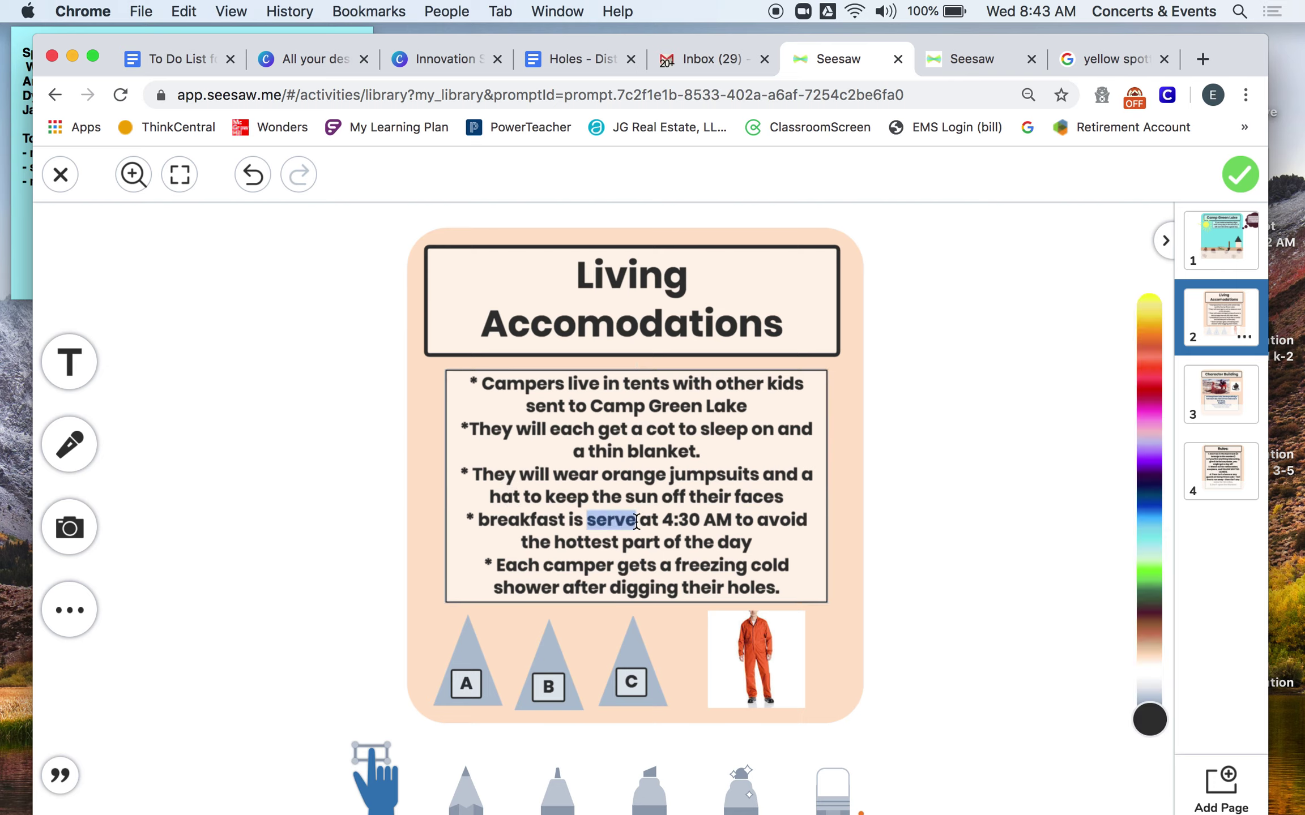
key(Left)
key(Right)
key(Right)
key(Right)
key(Right)
key(Right)
text(d)
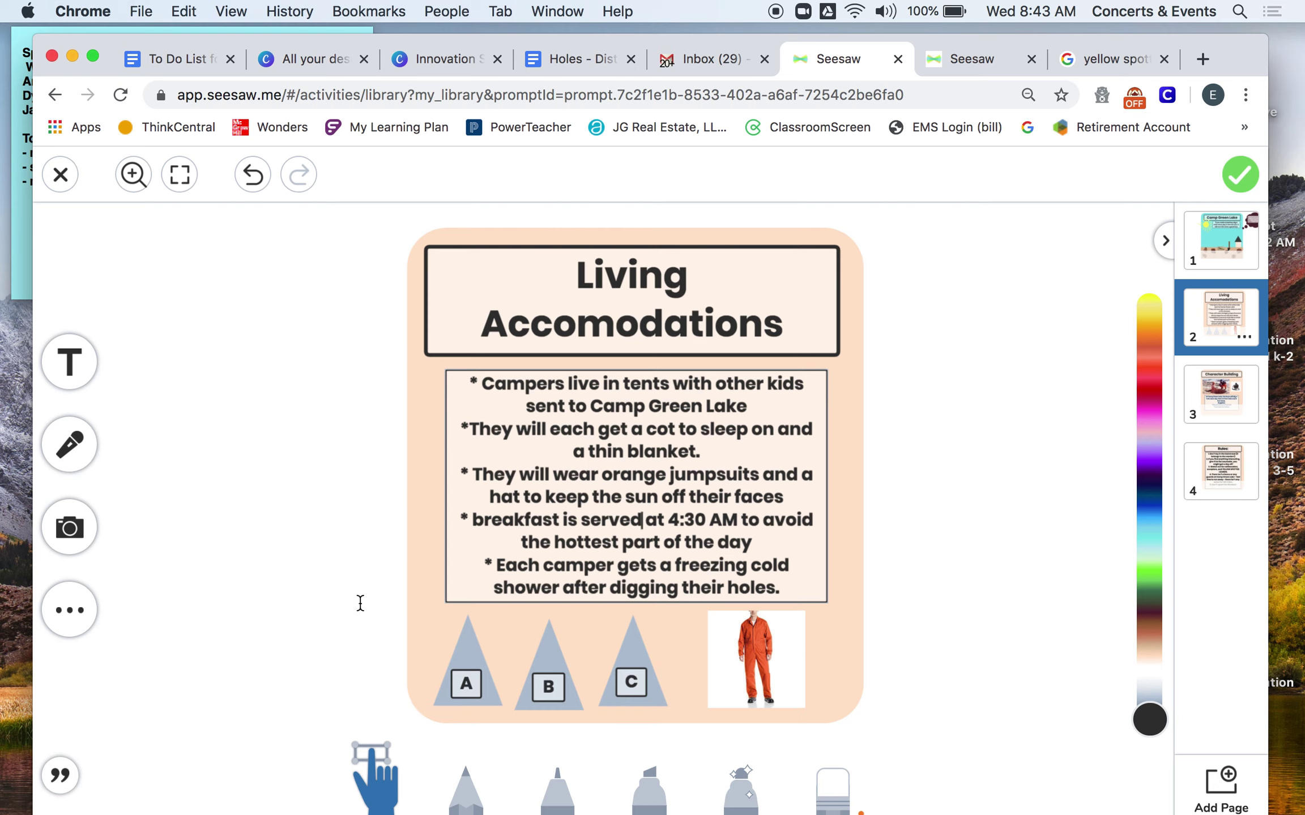
click(361, 603)
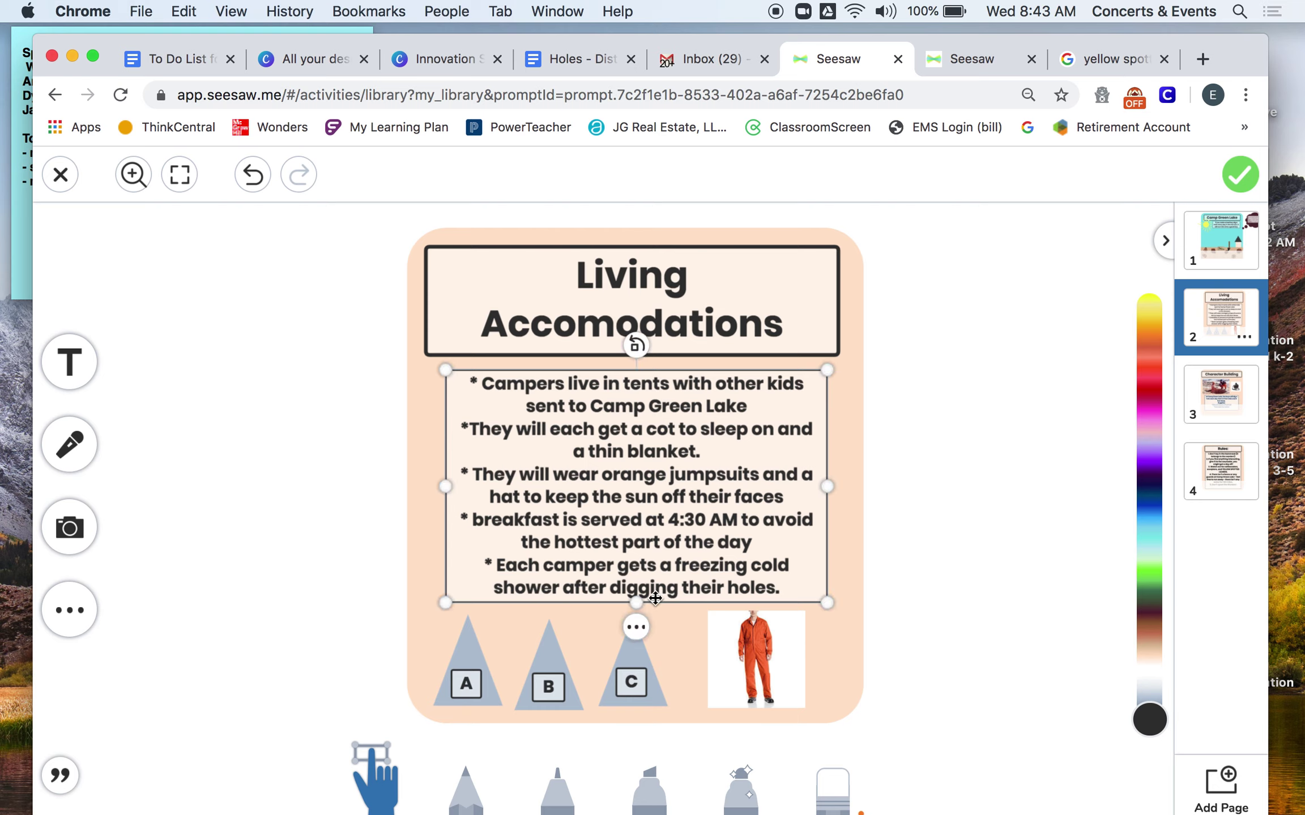
click(935, 658)
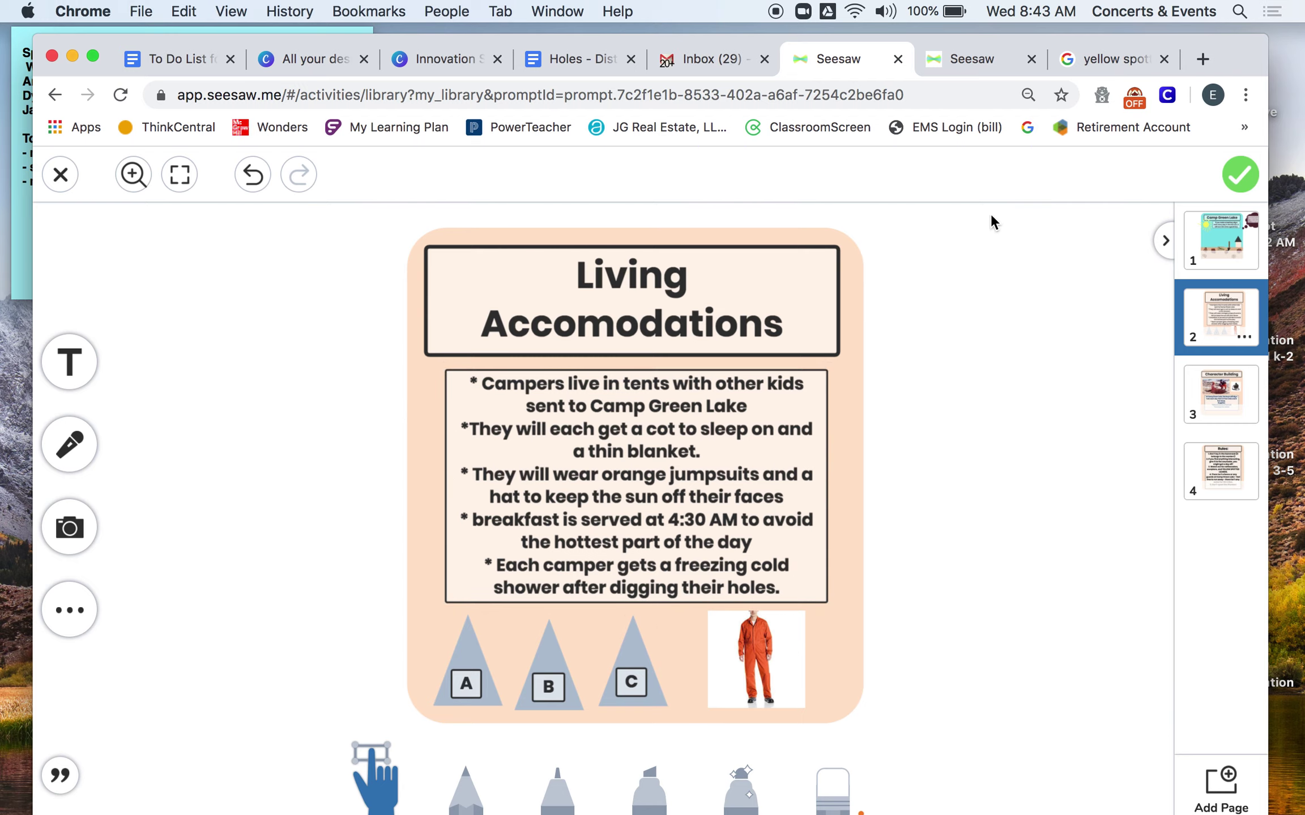
View the blank Living Accomodations page in the Setting Challenge template preview
click(954, 62)
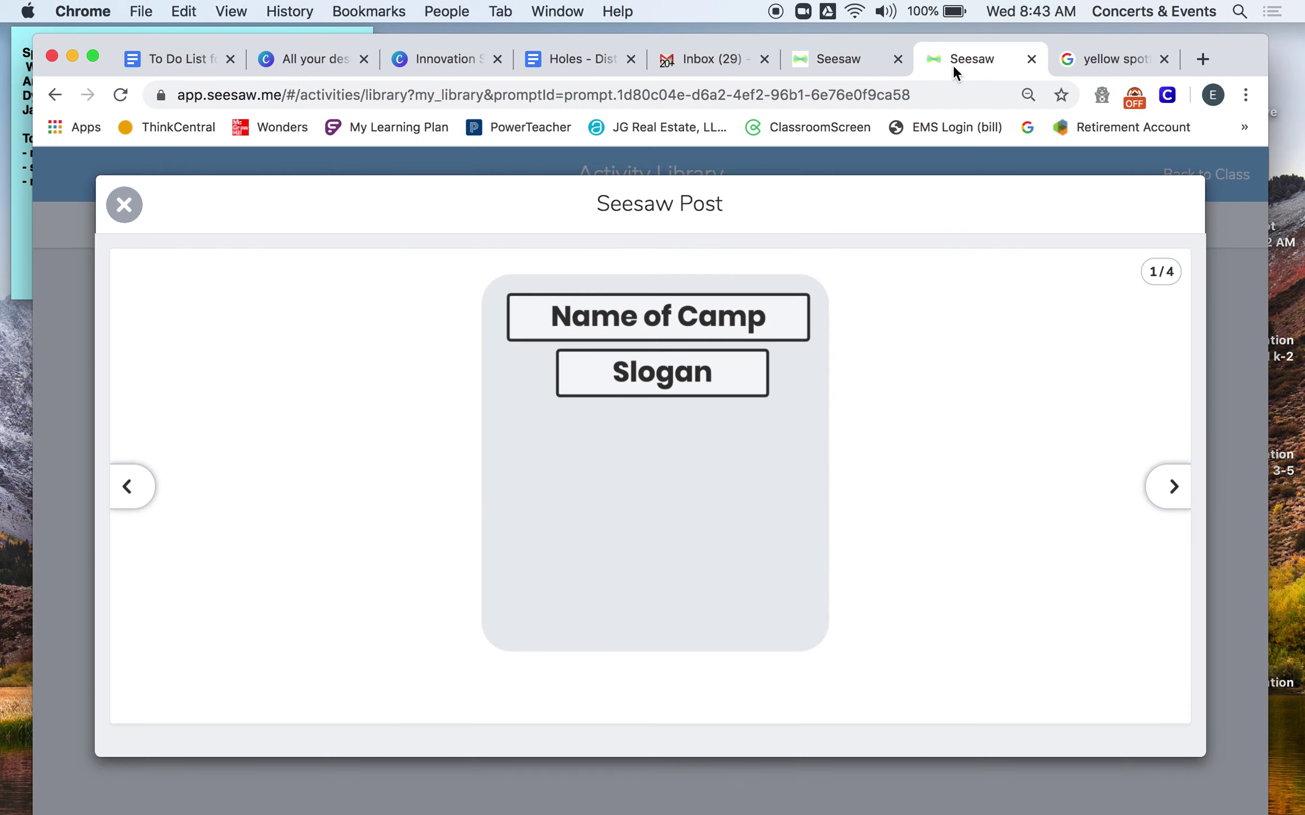
click(1169, 488)
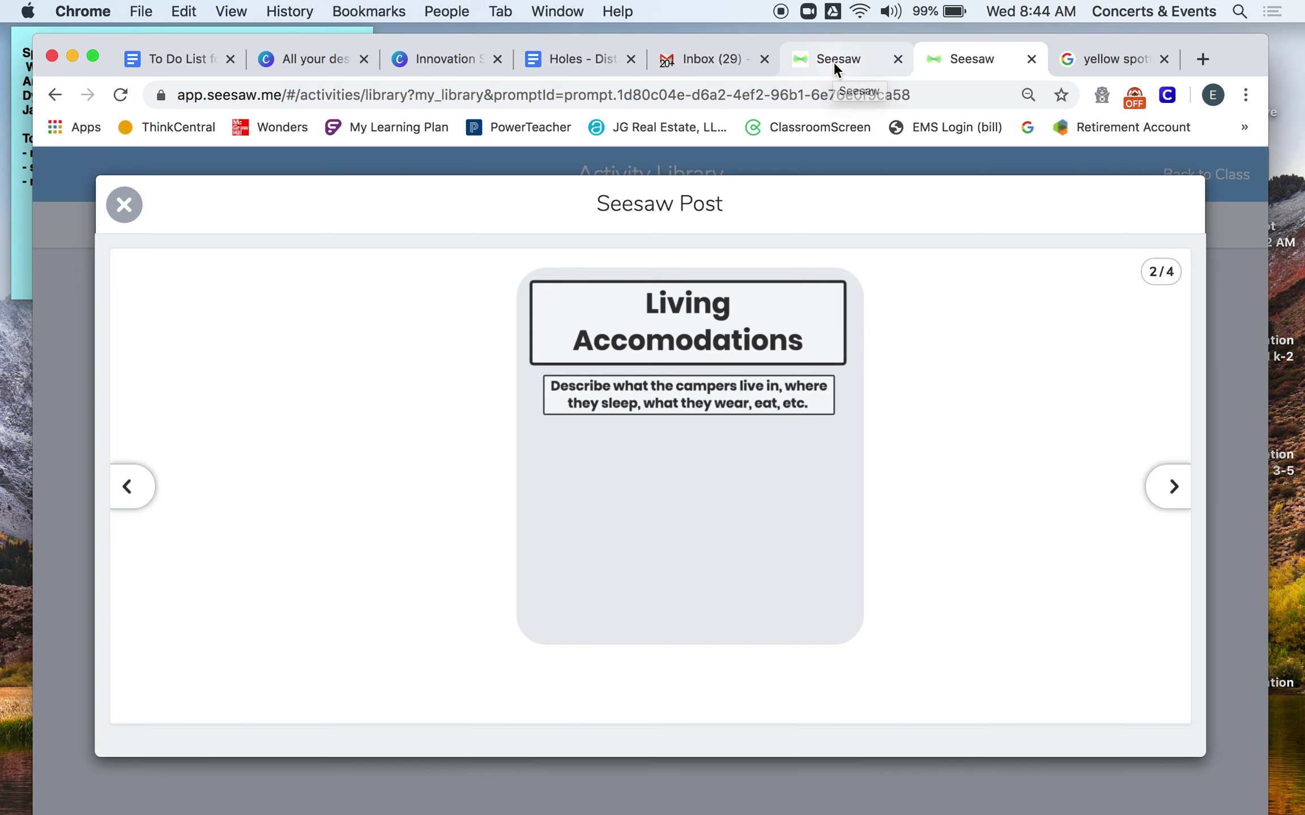
Compare the Character Building page of the Camp Green Lake example with the blank Character Building page in the template preview
click(833, 62)
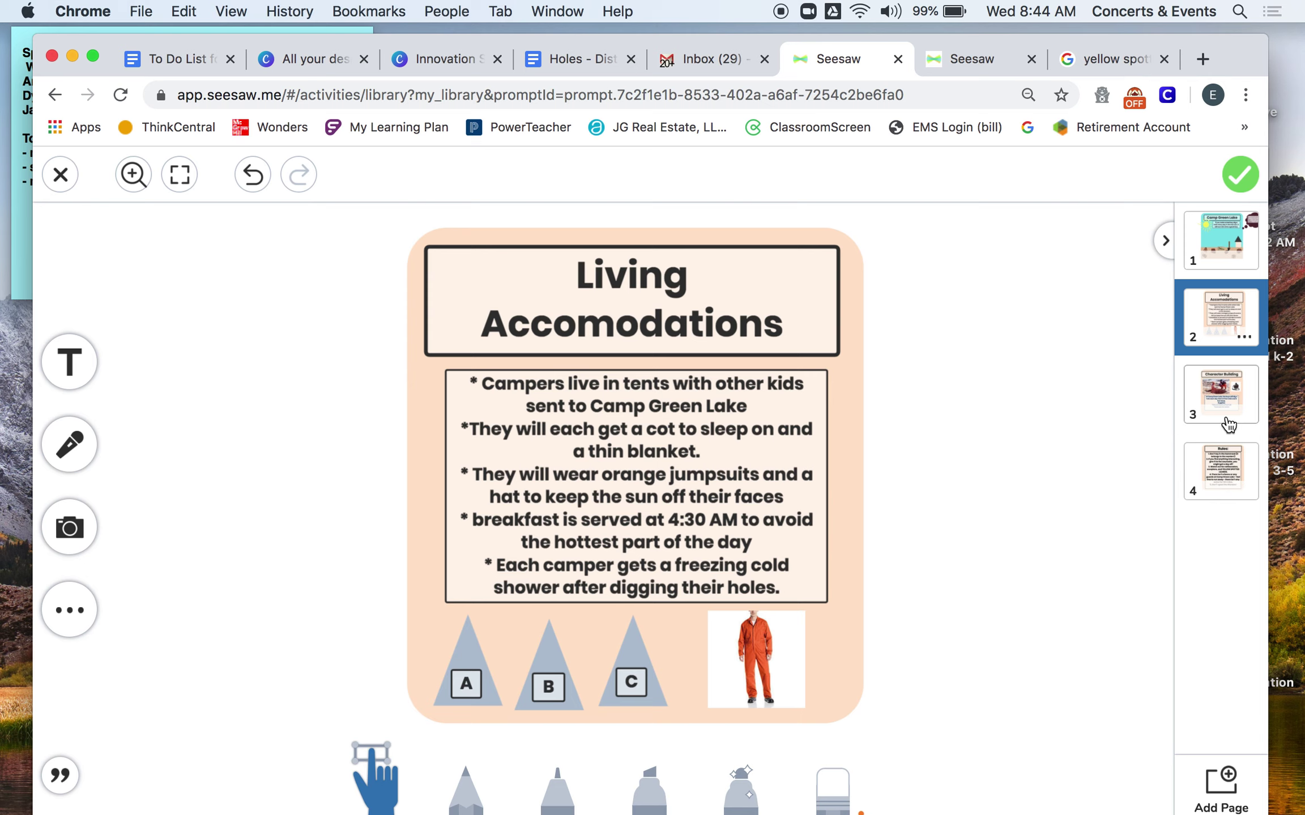
click(1232, 420)
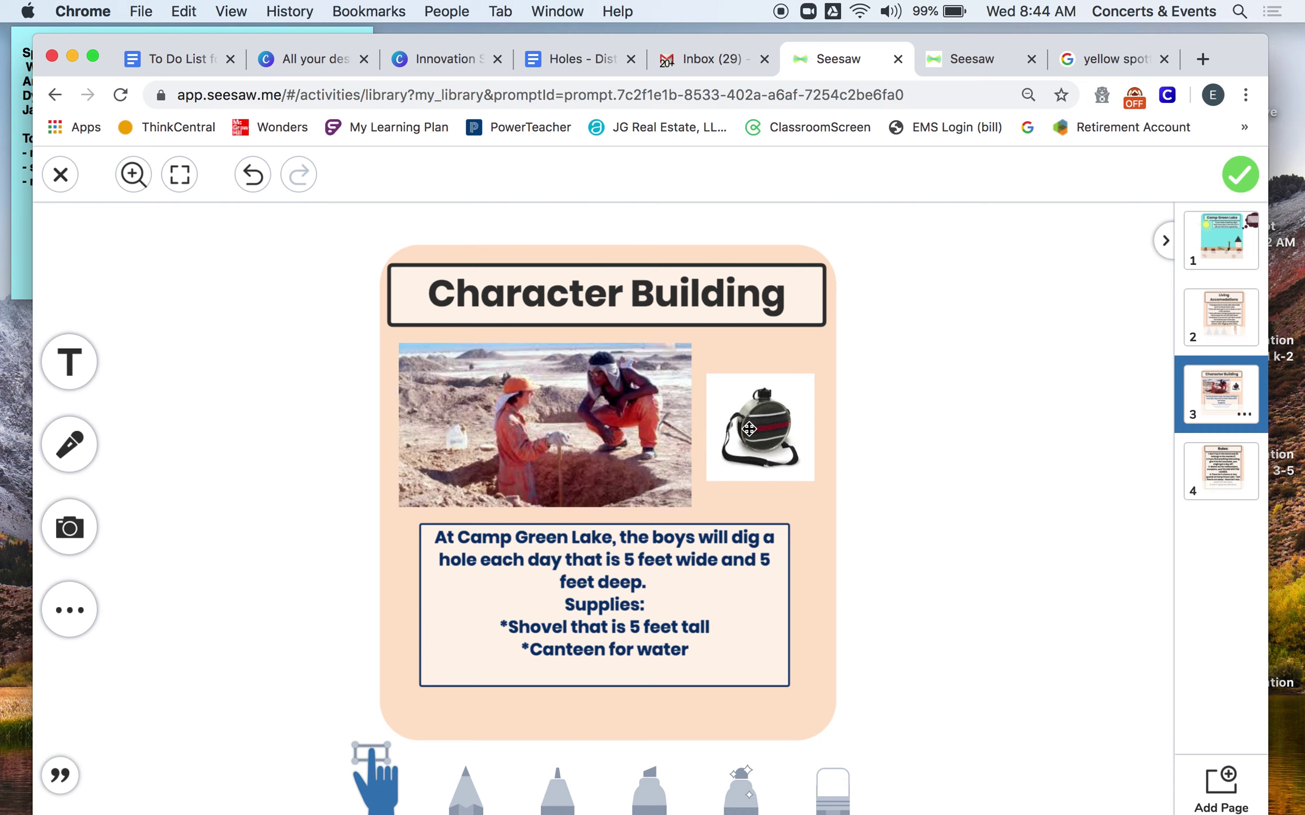
click(970, 56)
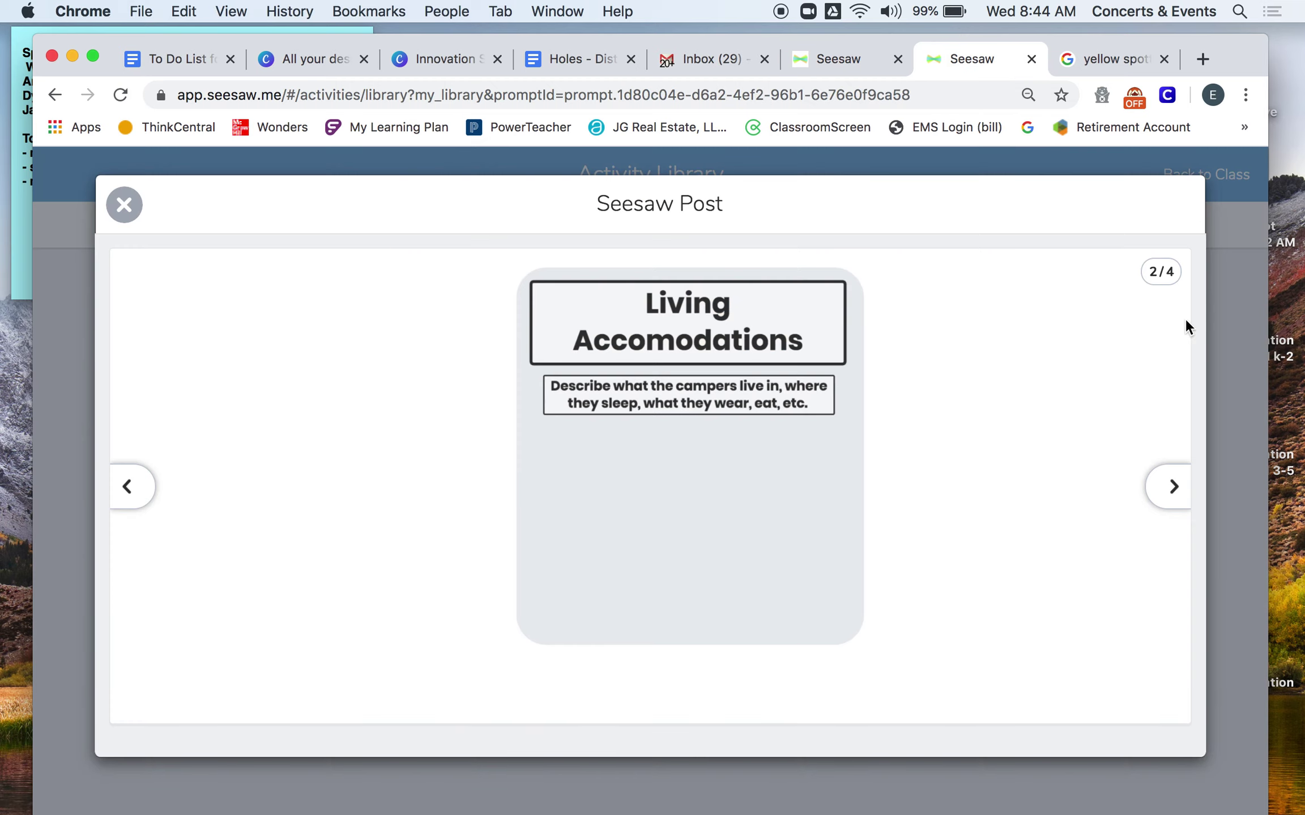
click(1161, 500)
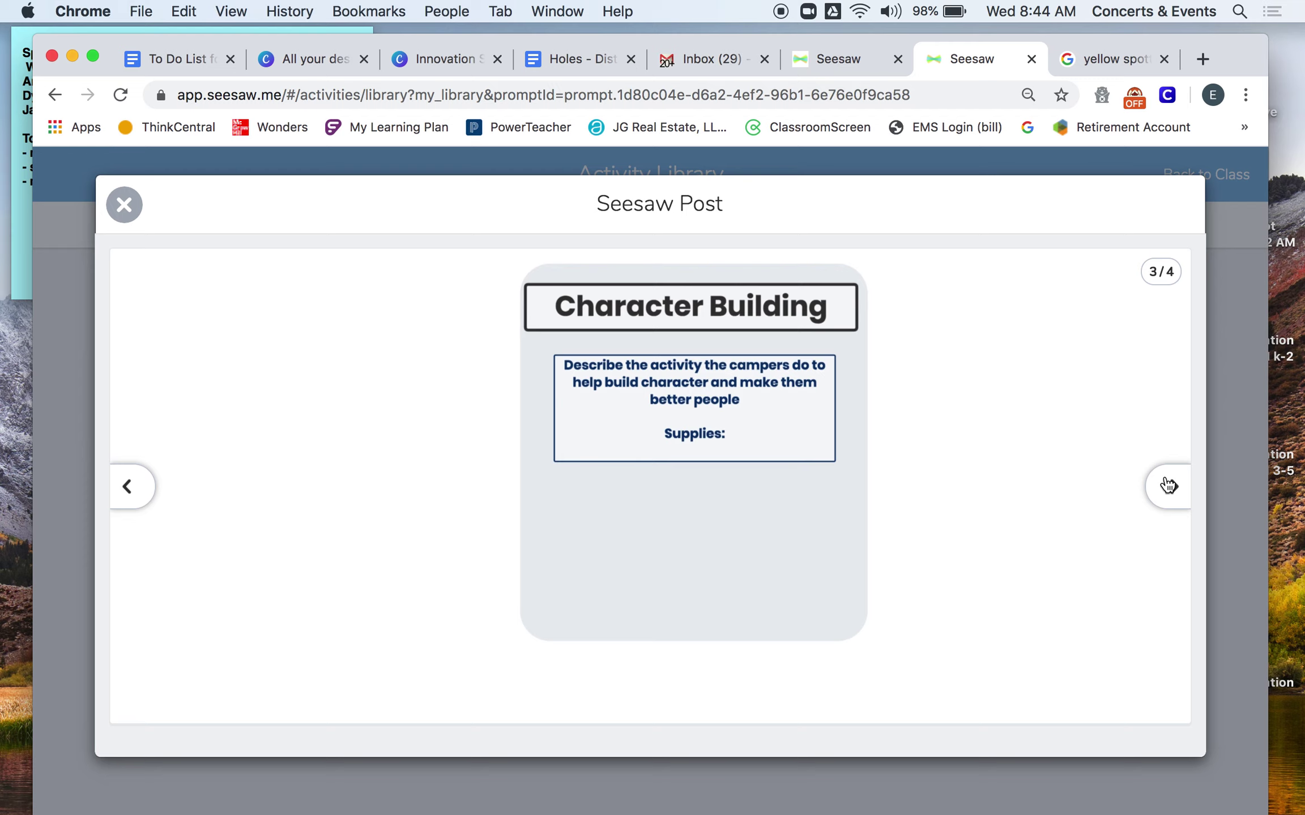
Compare the example's Rules page with the blank numbered Rules page of the template, close the preview, and return to the example
click(829, 56)
click(1225, 488)
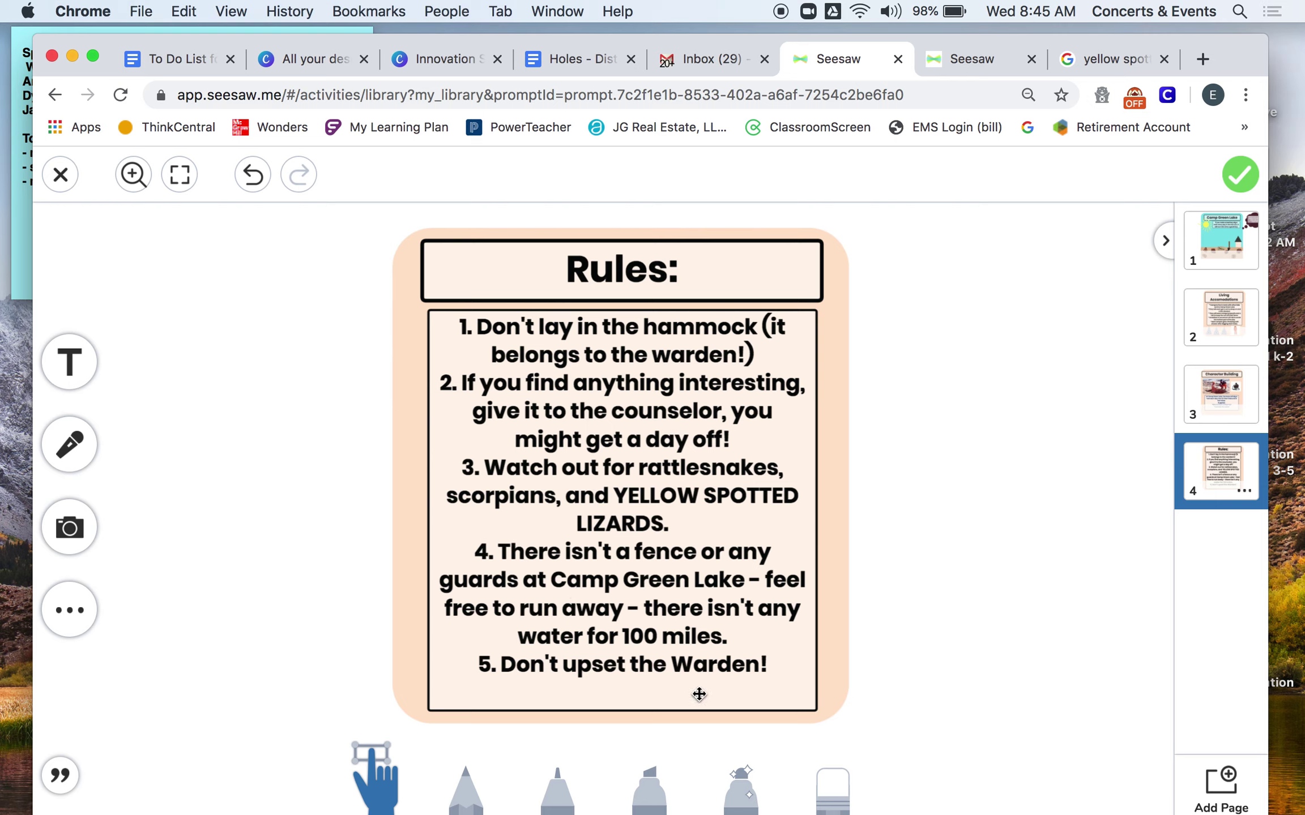
click(961, 61)
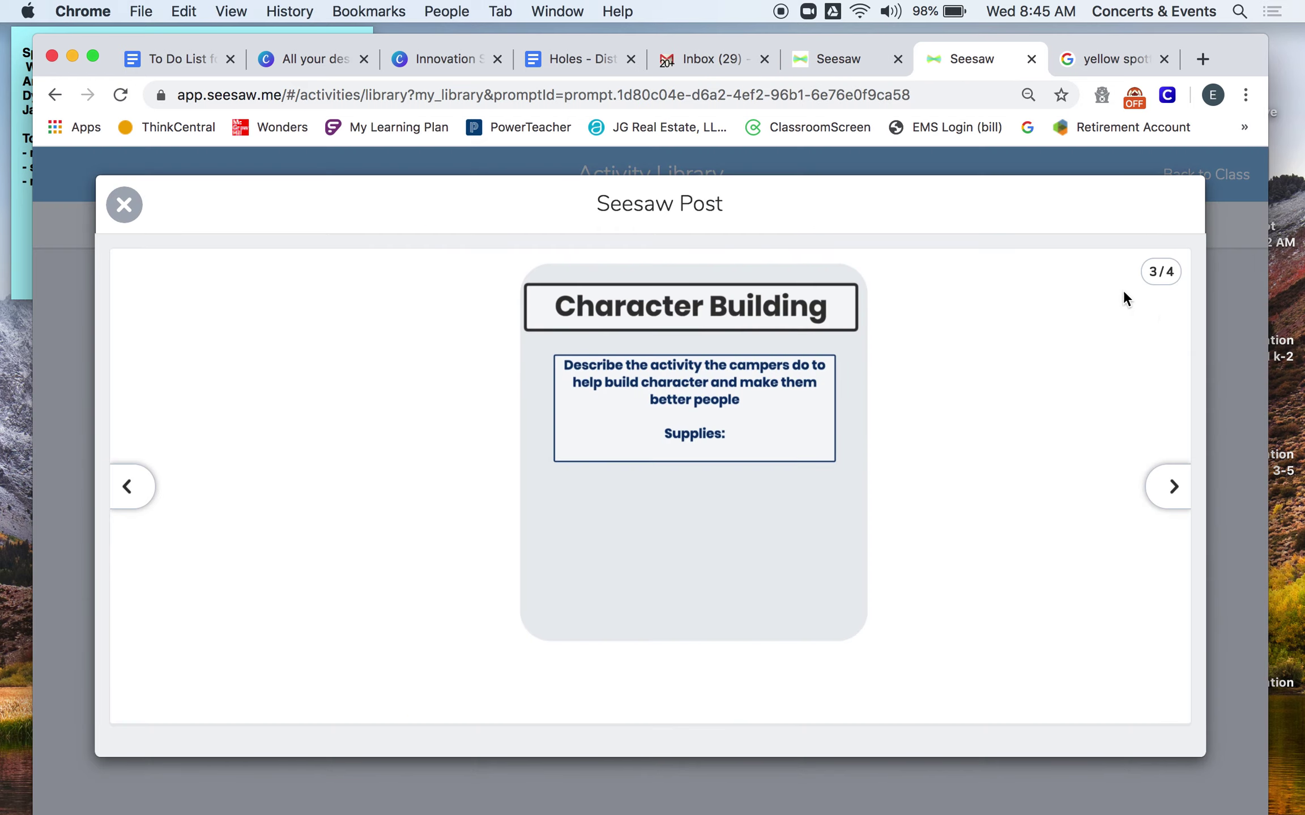
click(1164, 498)
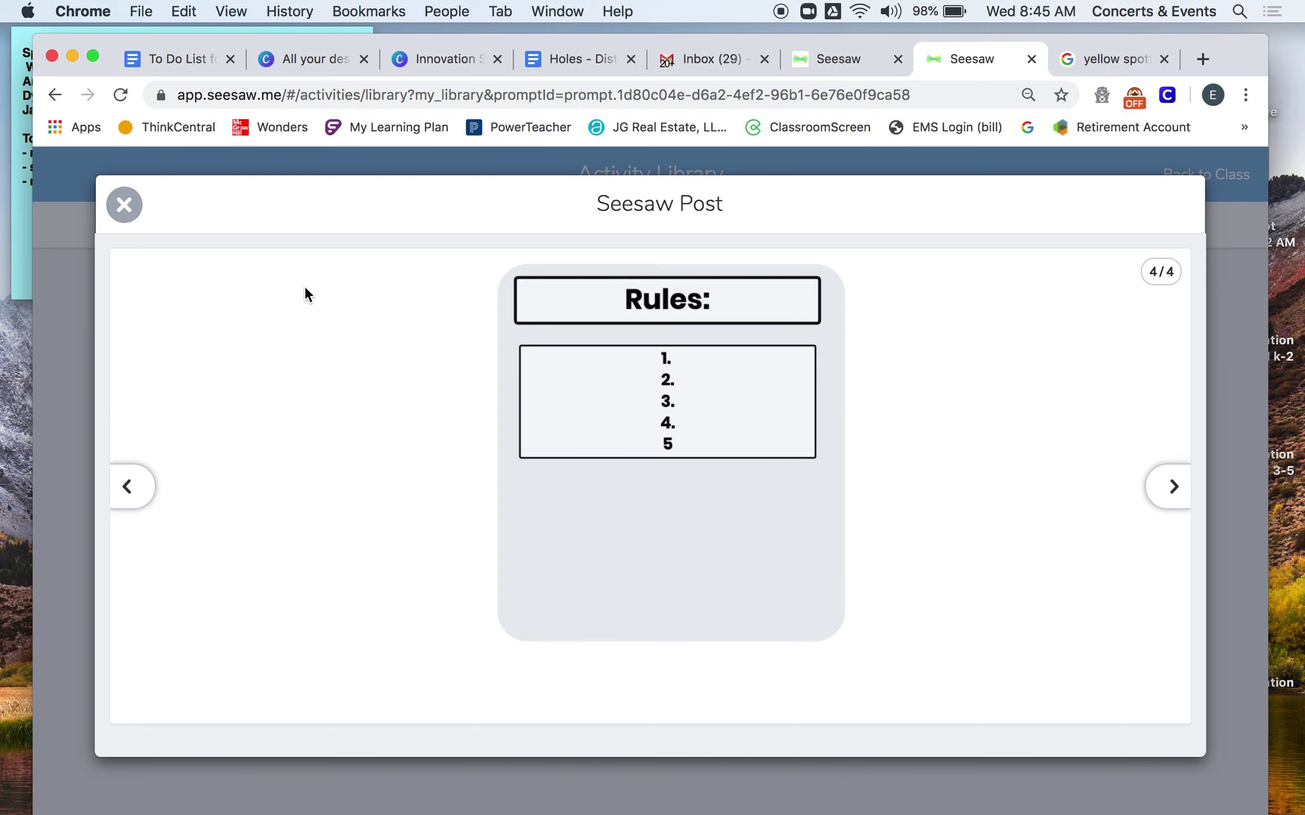
click(124, 205)
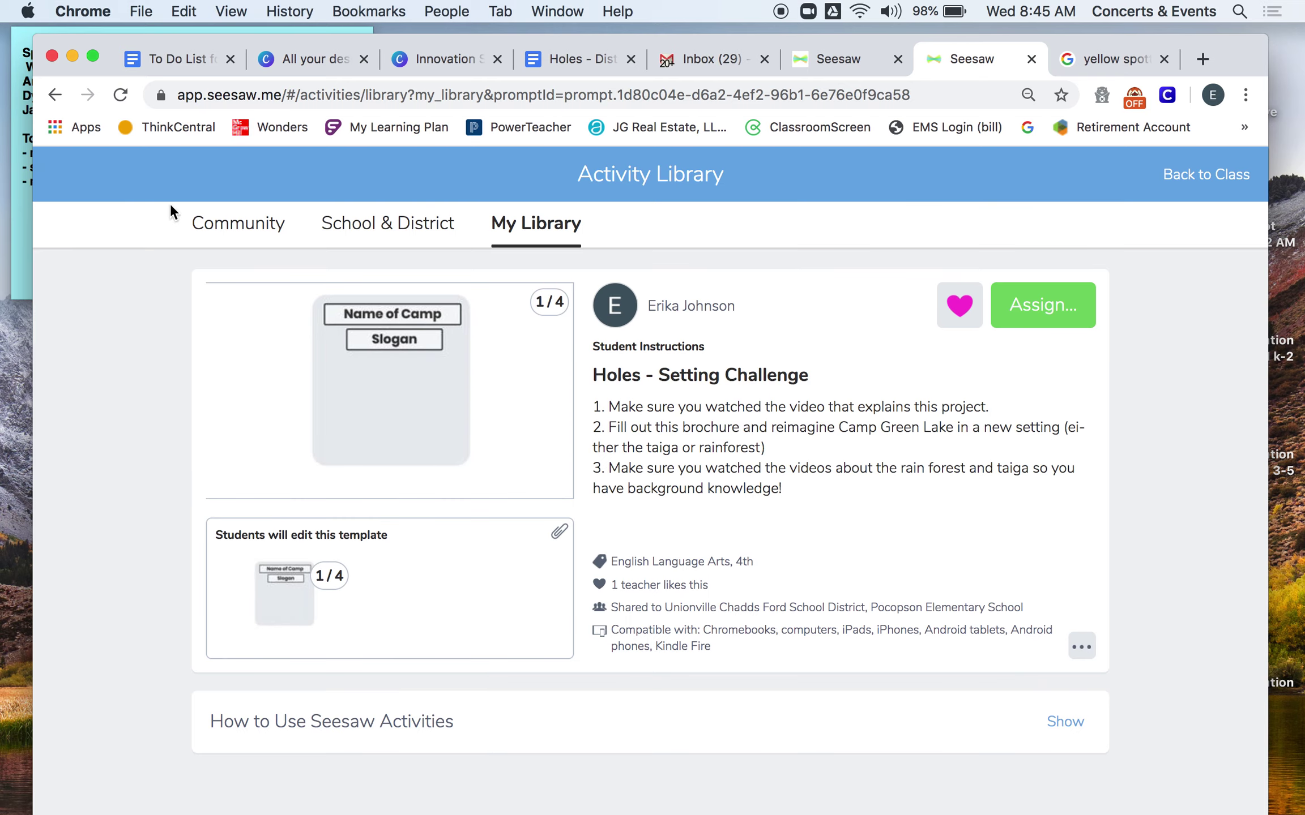
click(807, 59)
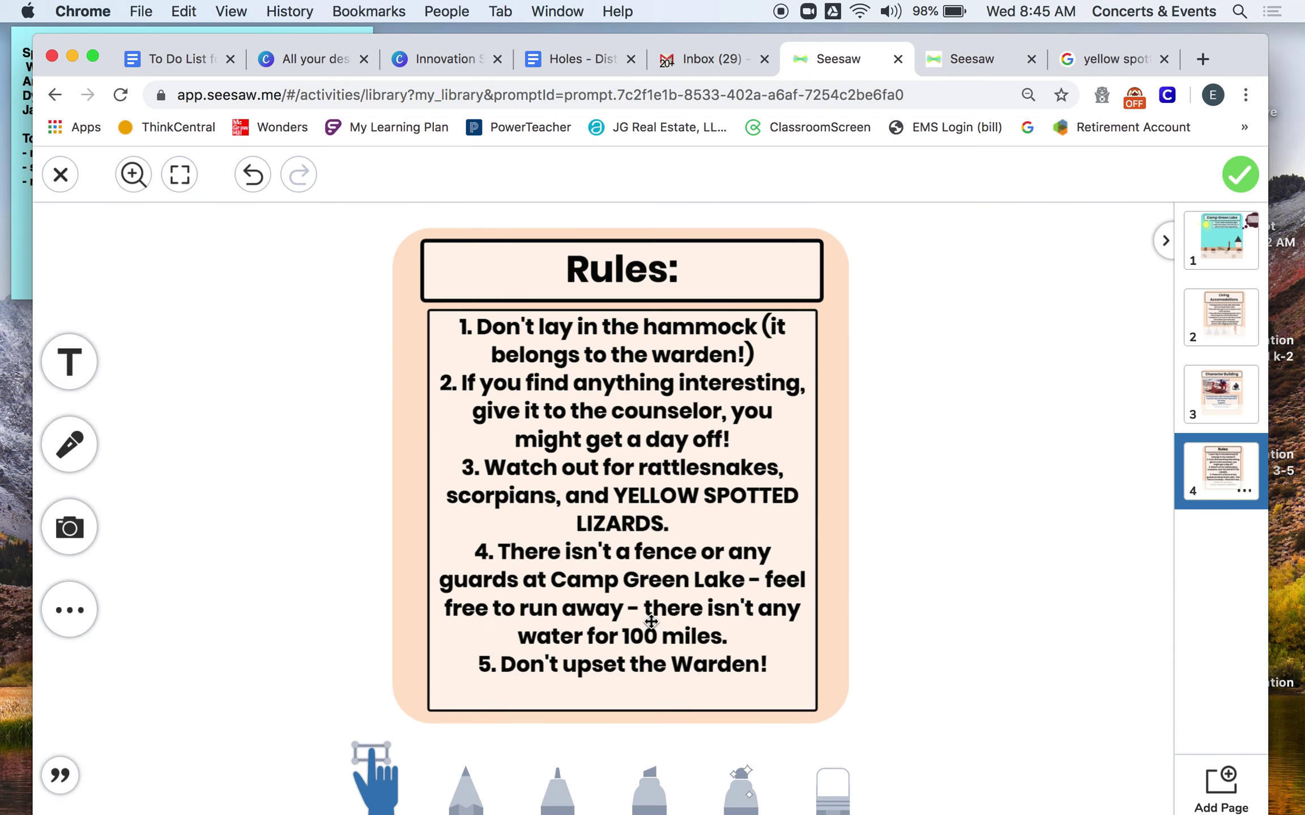
Open the student template preview of the Holes - Setting Challenge activity and page back and forth through its blank brochure pages
click(968, 61)
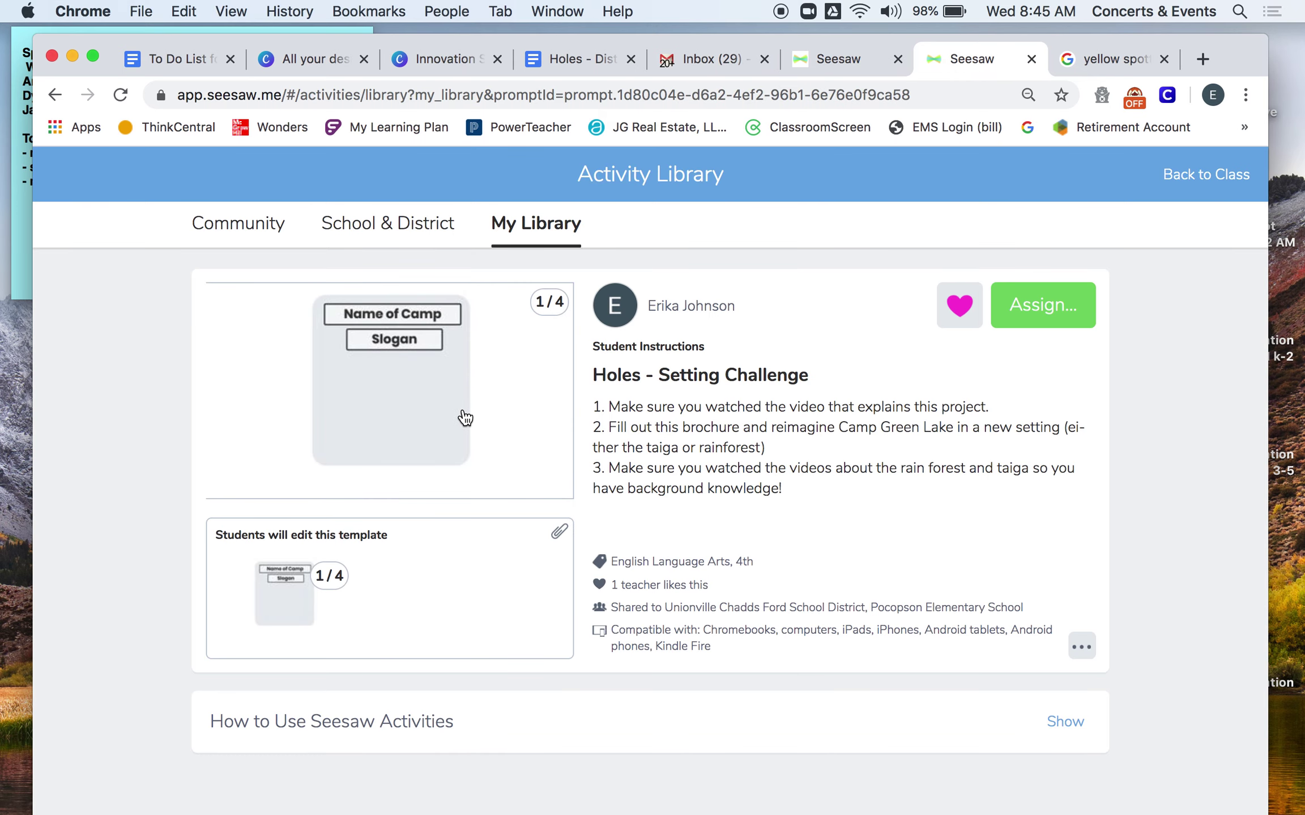
click(284, 595)
click(132, 488)
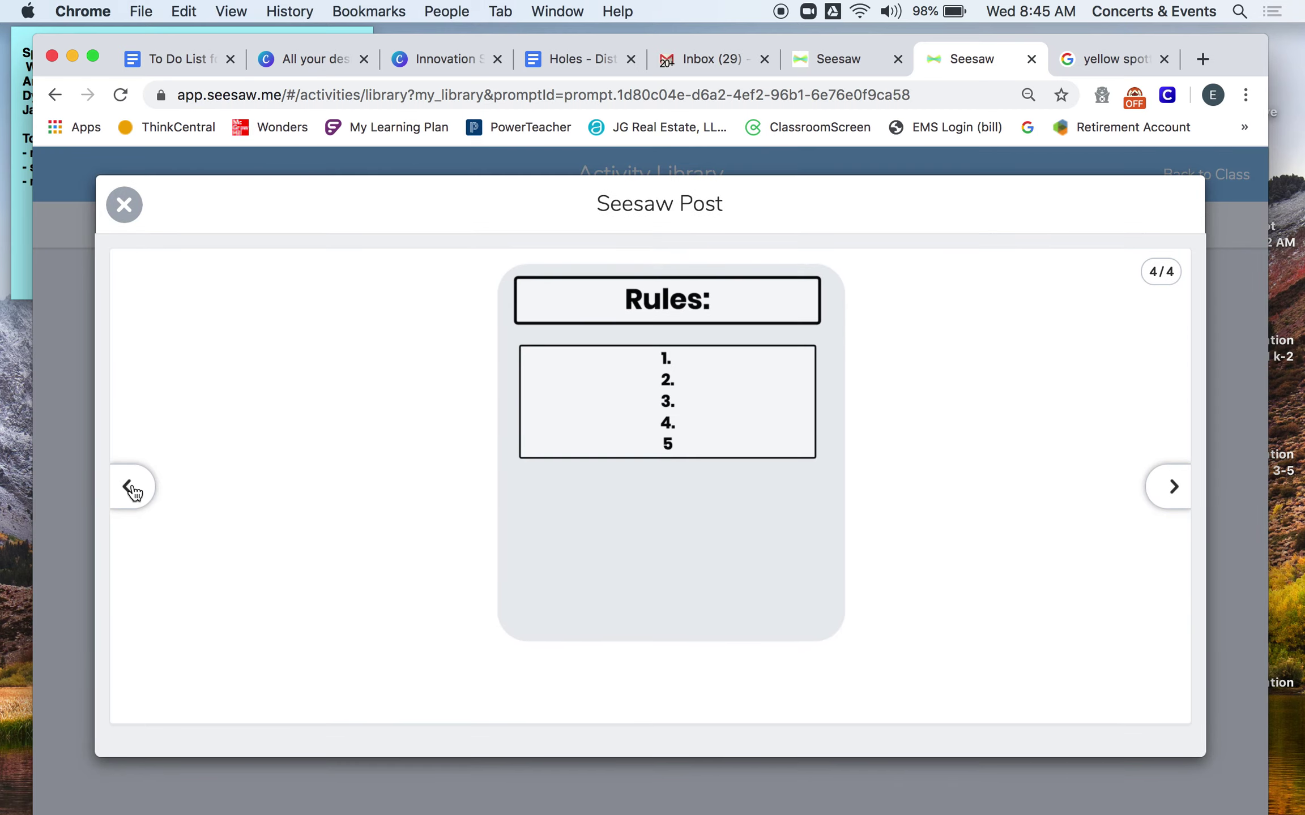
click(130, 487)
click(130, 487)
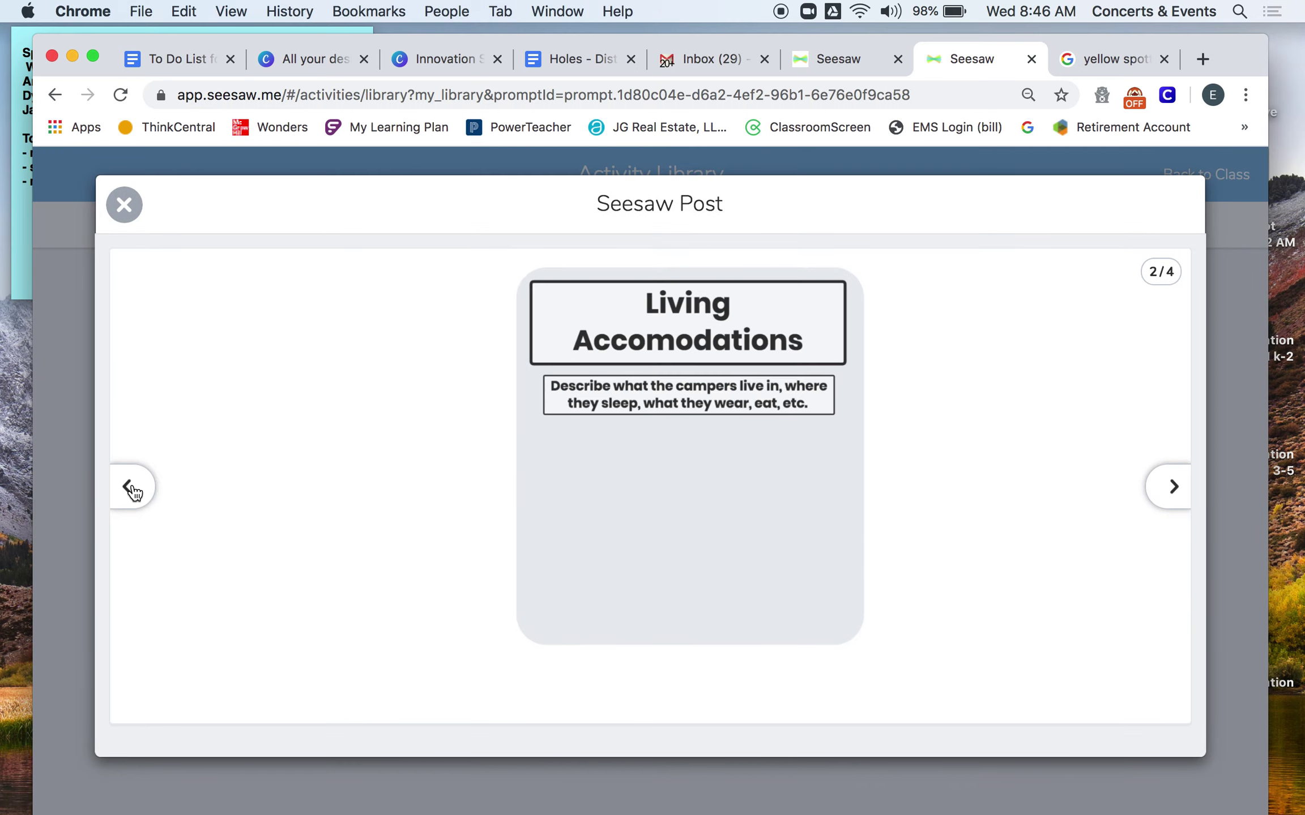
click(1177, 488)
click(1177, 488)
click(1177, 488)
click(1177, 488)
Search Google for "how to fold a brochure" in a new browser tab
click(1203, 59)
text(how to )
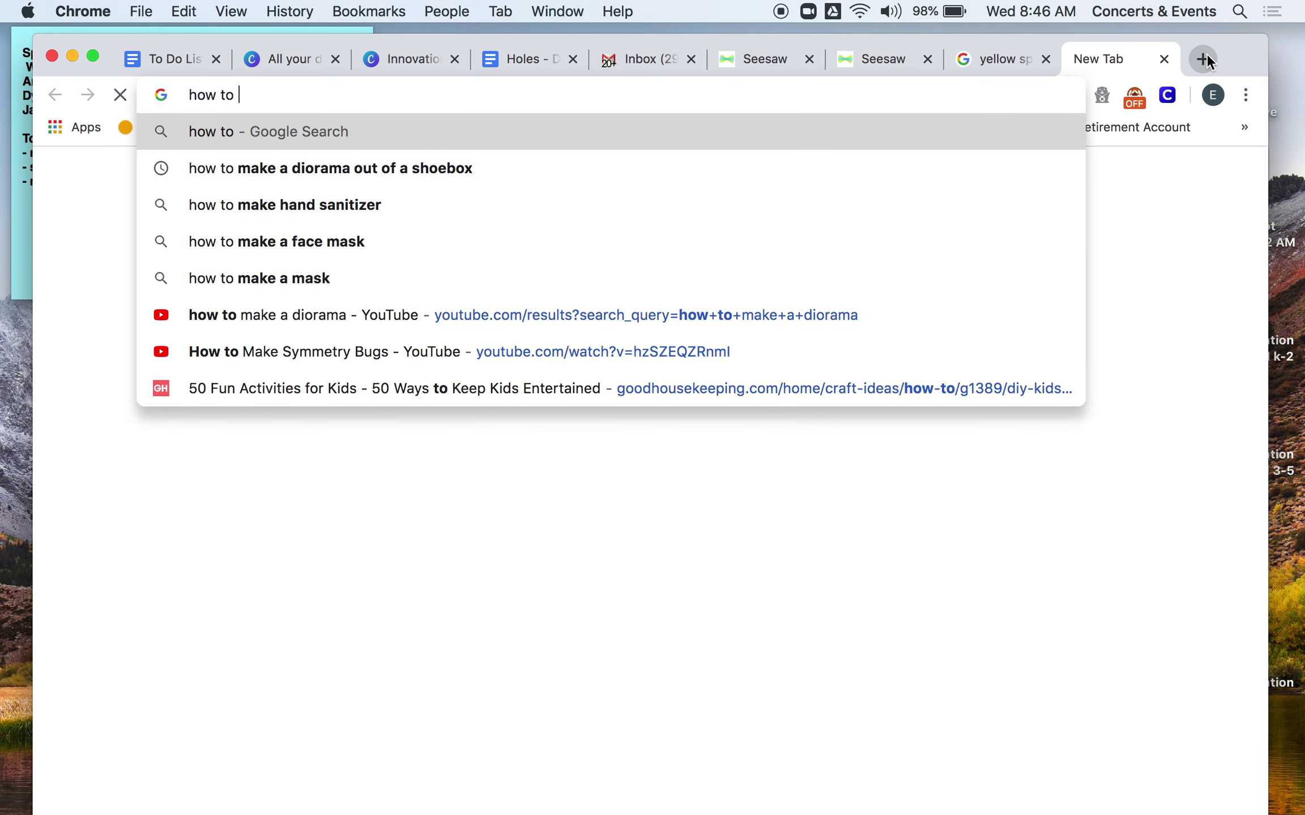
text(fold a brochur)
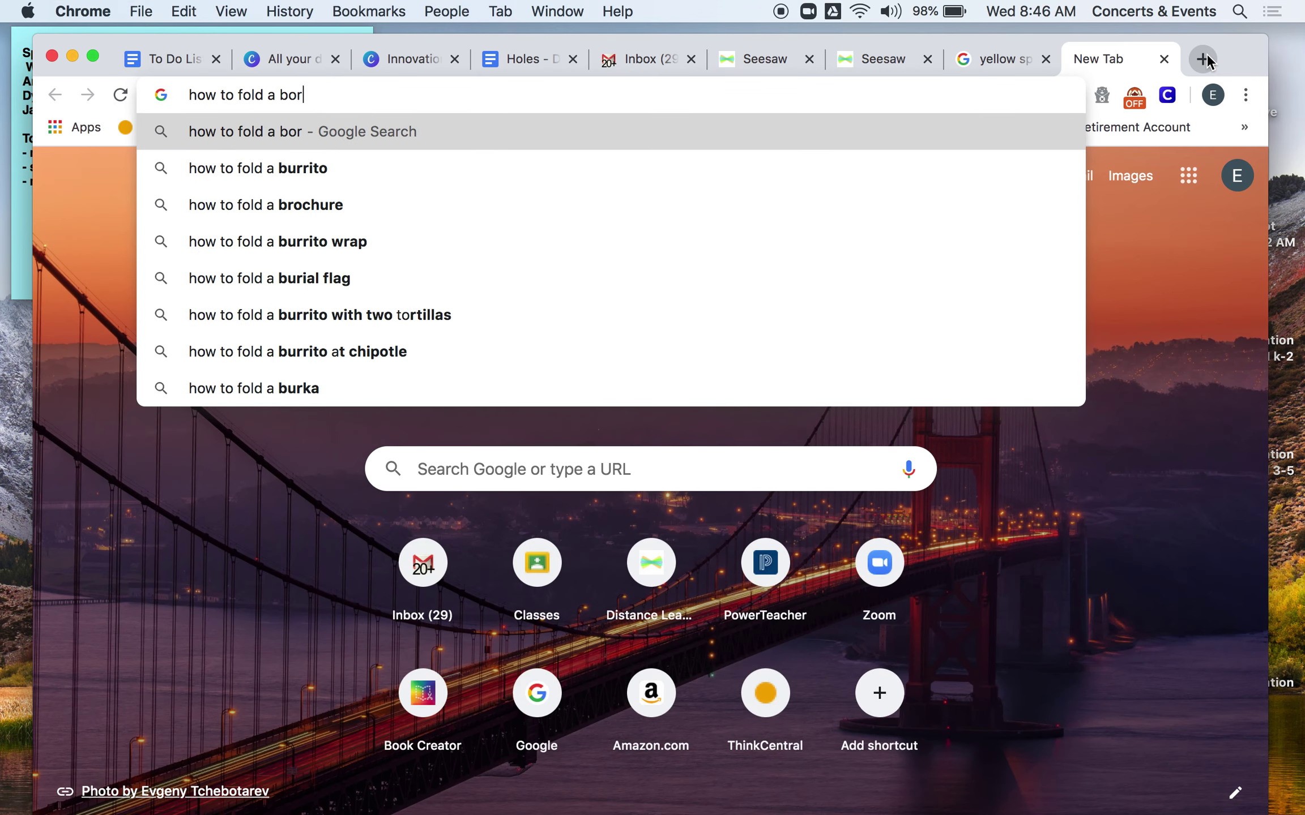
key(BackSpace)
key(BackSpace)
text(rochu)
key(Return)
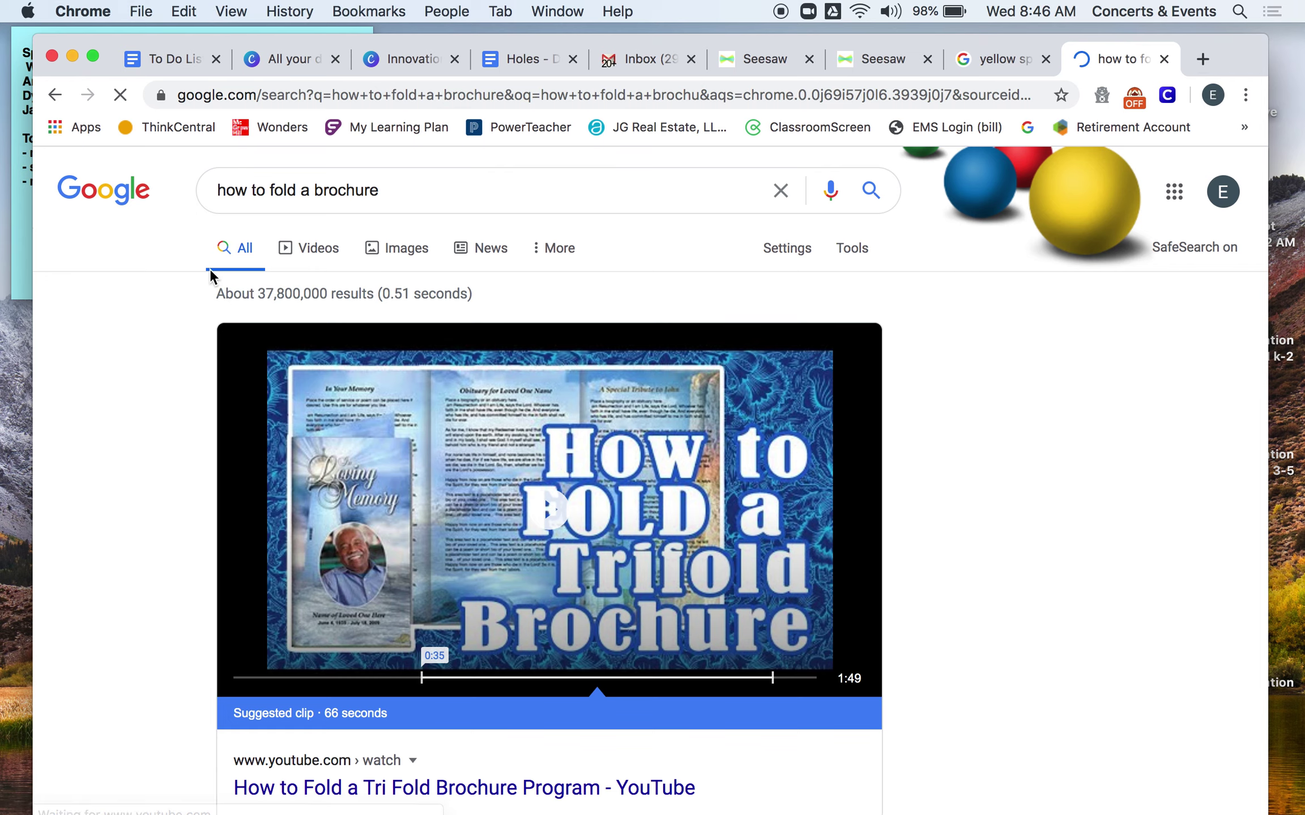
Browse the image results for brochure folding, enlarging the Prepressure tri-fold diagram and the 123Print folding options chart
click(374, 247)
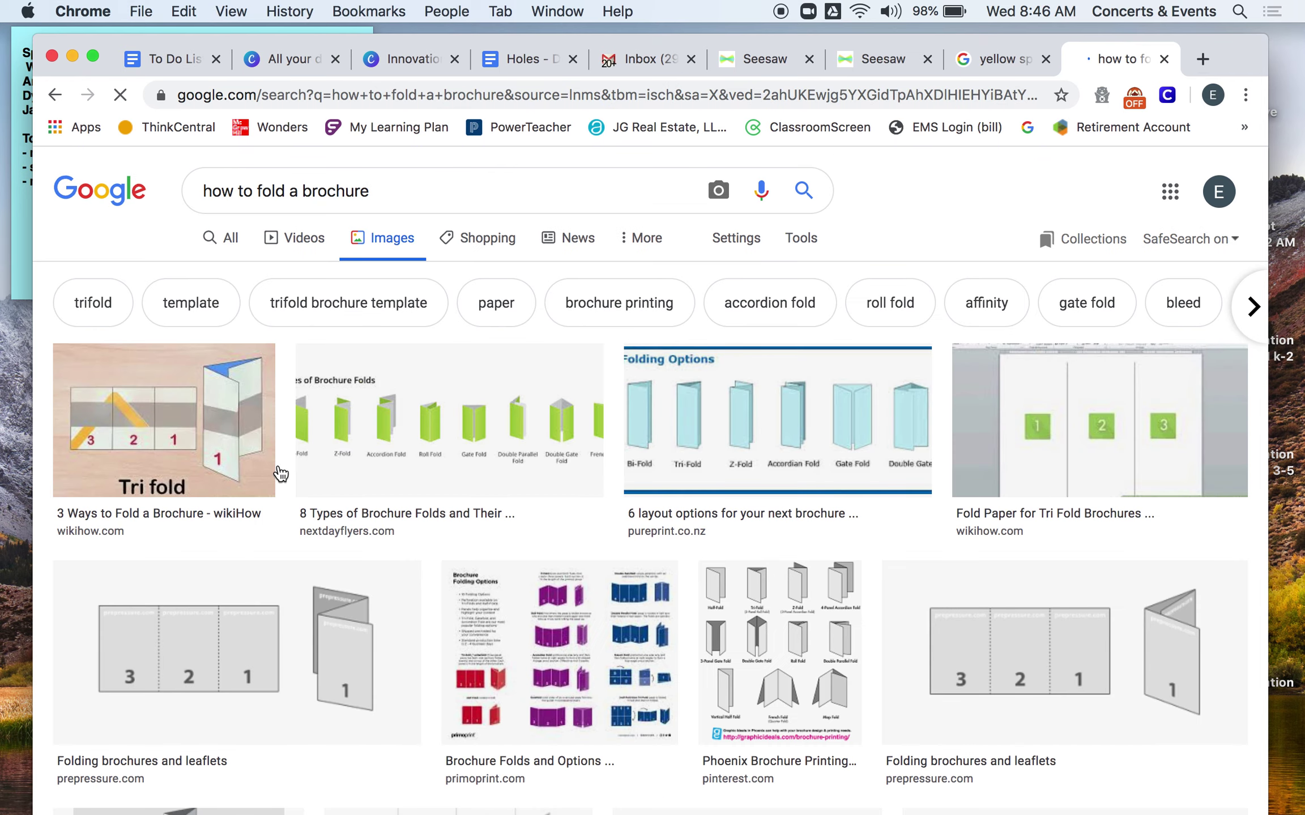
click(253, 627)
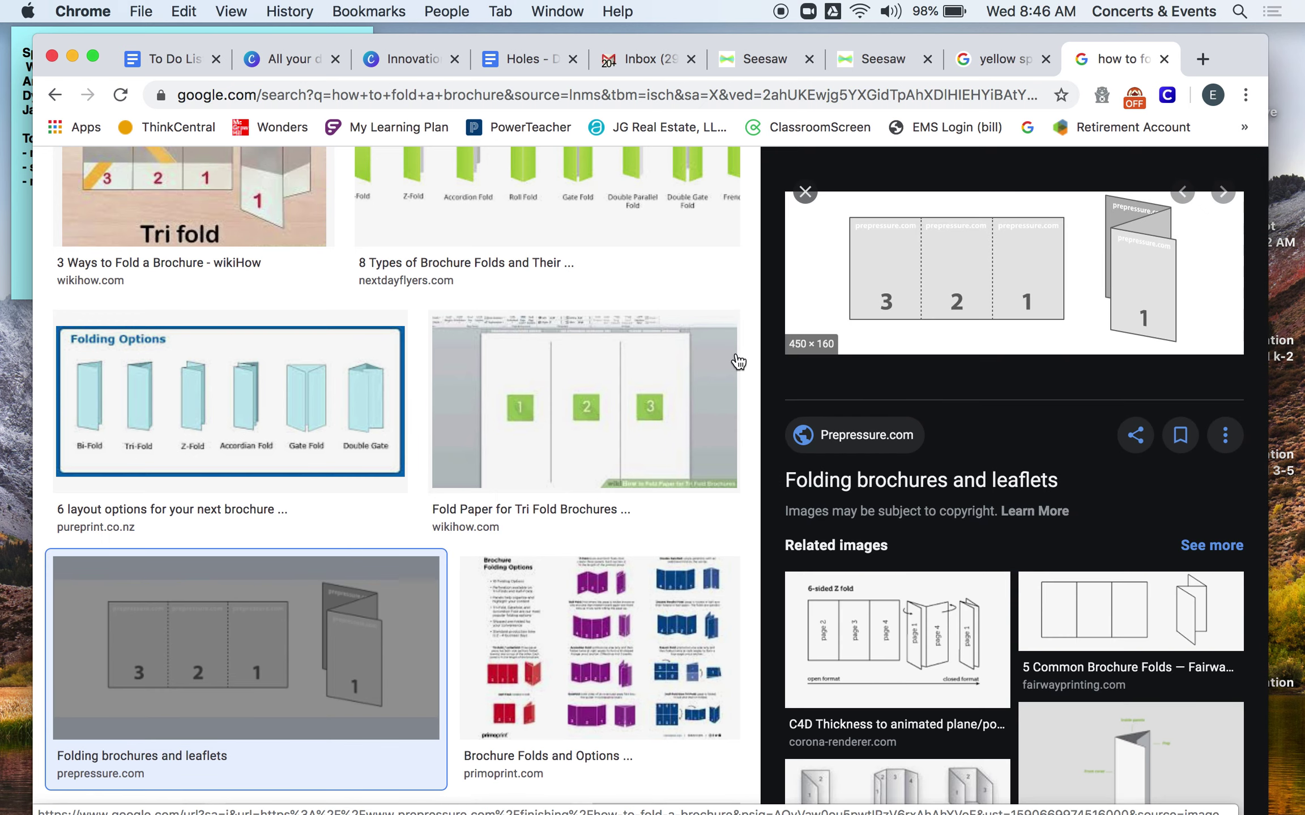
scroll(570, 424, up, 2)
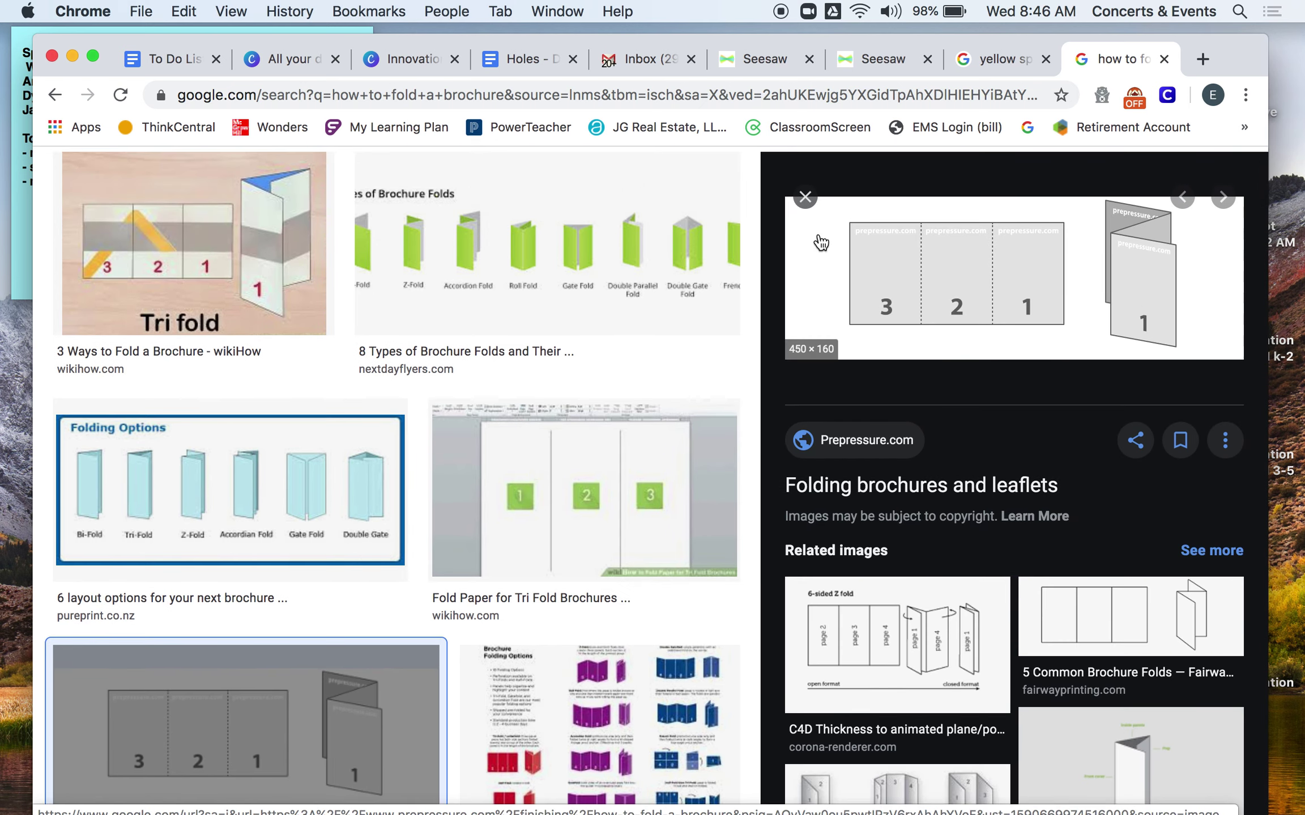
click(821, 196)
scroll(1033, 536, down, 5)
click(1036, 544)
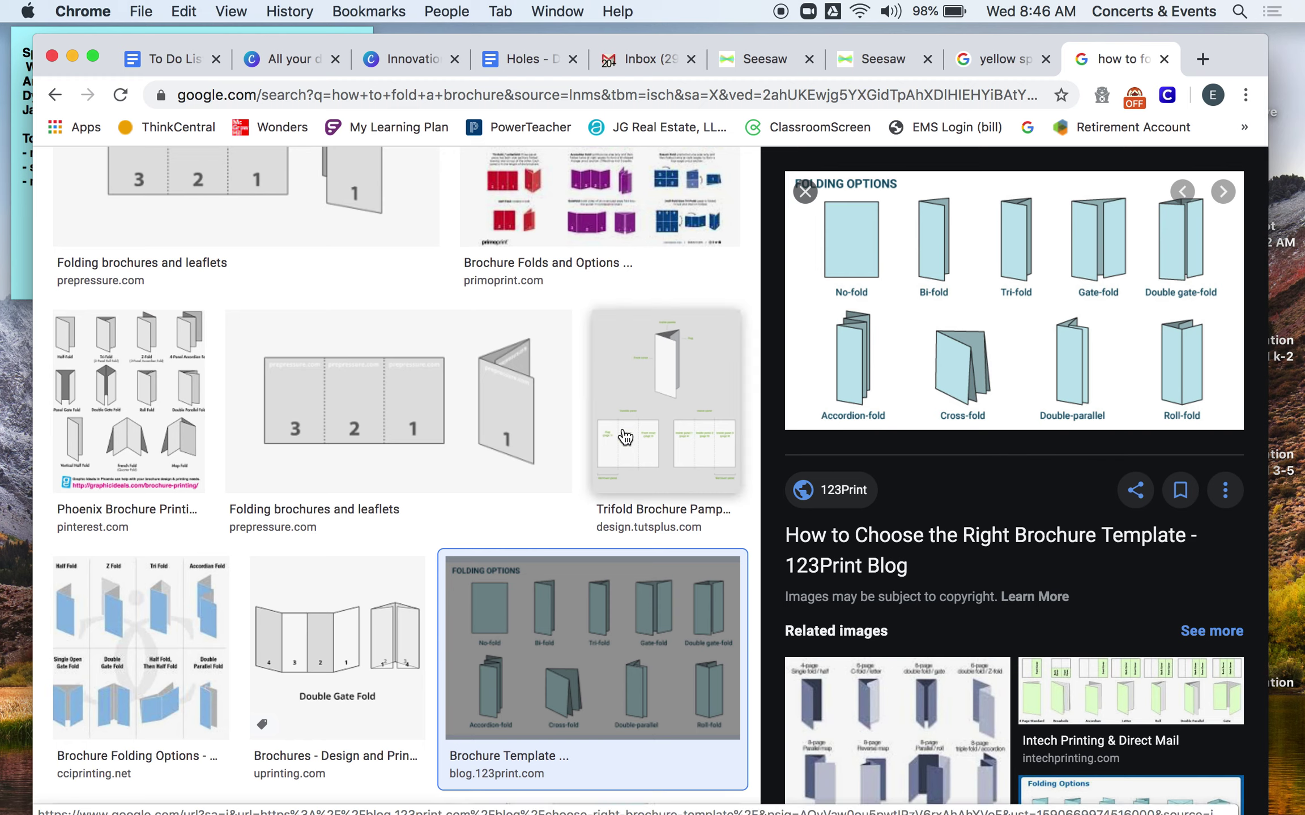
Close the Setting Challenge template preview in Seesaw and review all four pages of the Camp Green Lake example brochure
click(874, 59)
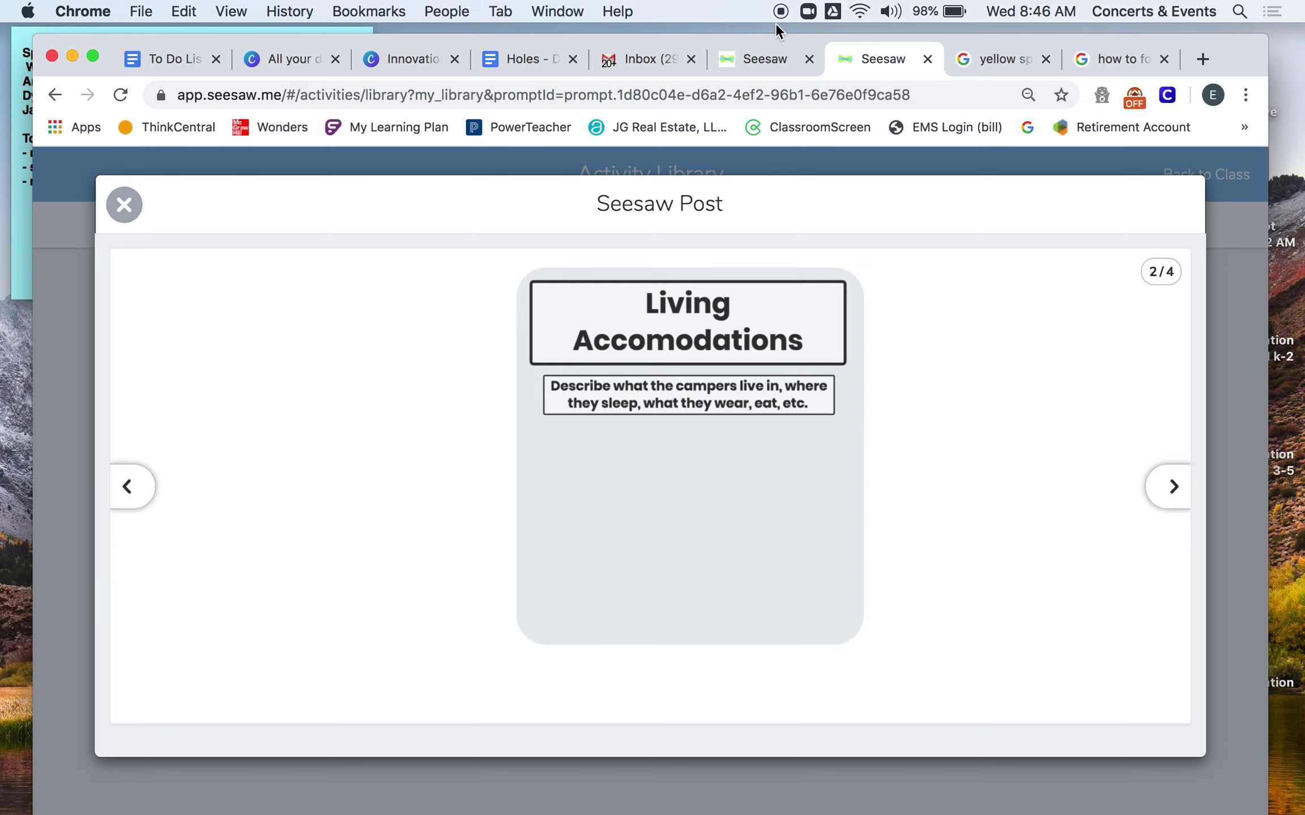
click(124, 205)
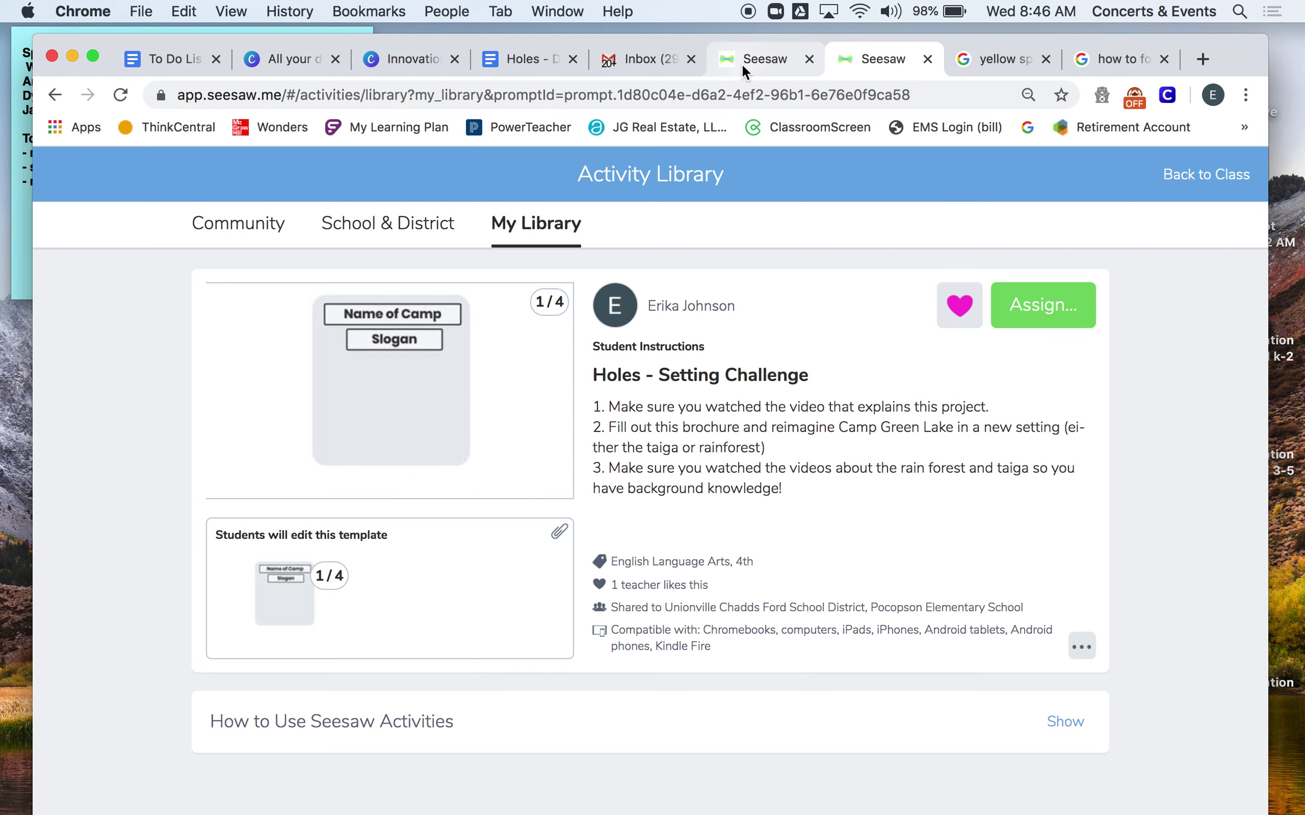
click(741, 63)
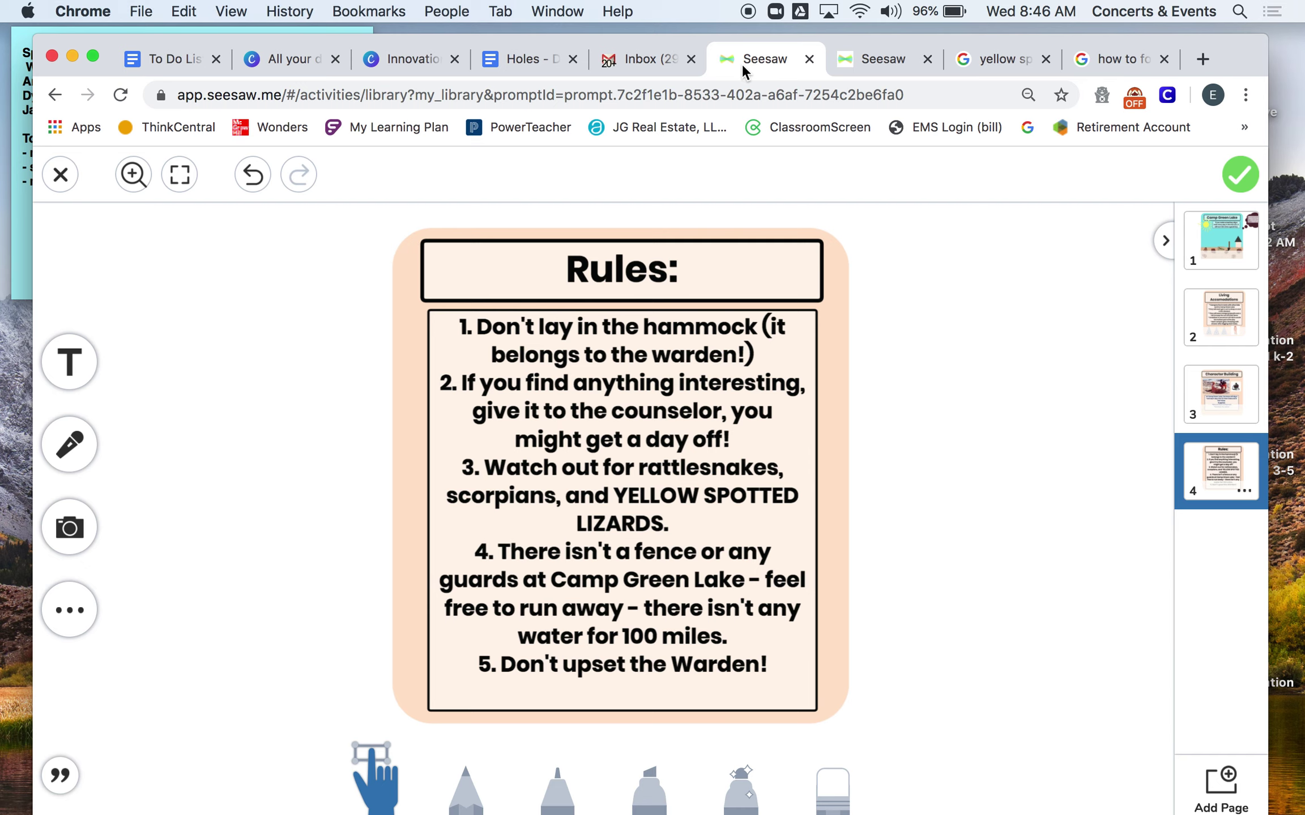
click(1236, 337)
click(1233, 407)
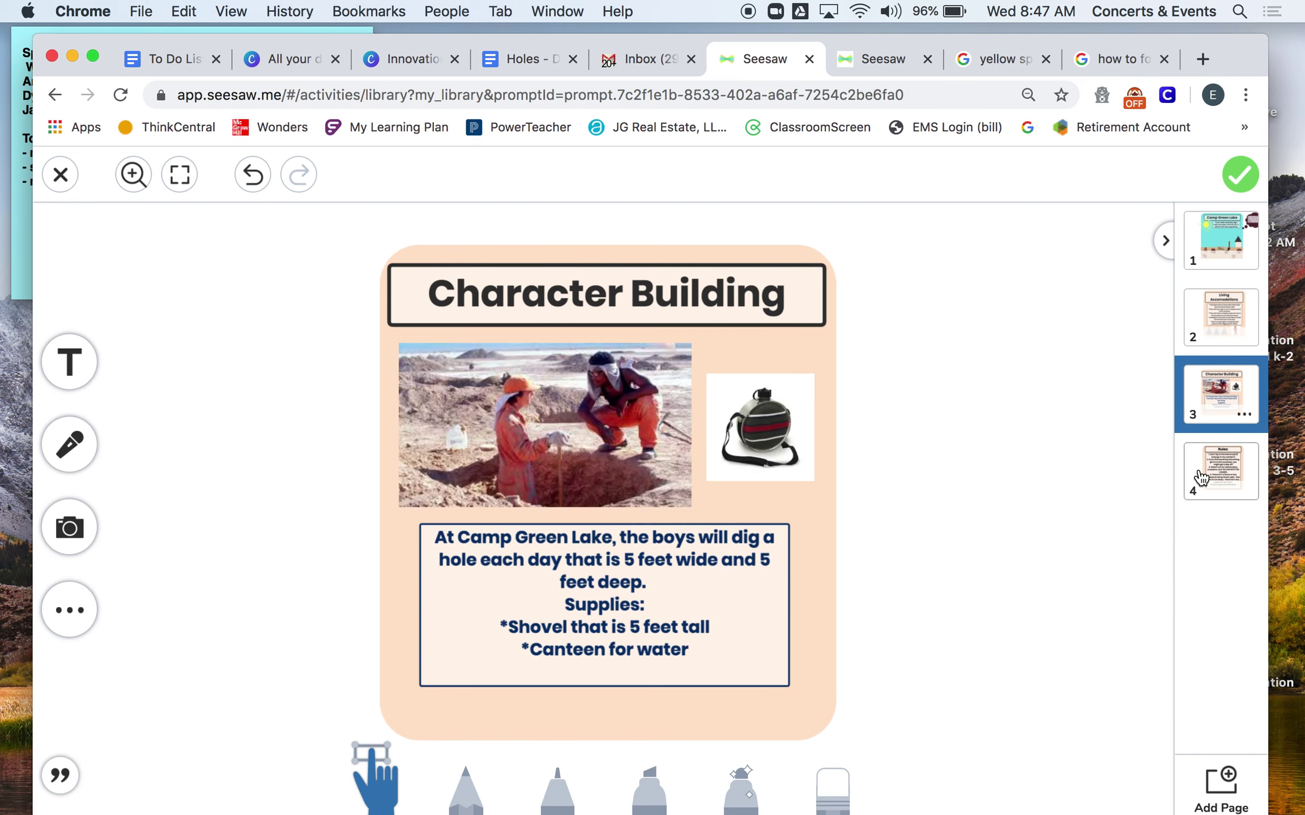
click(1200, 477)
click(1217, 317)
click(1221, 243)
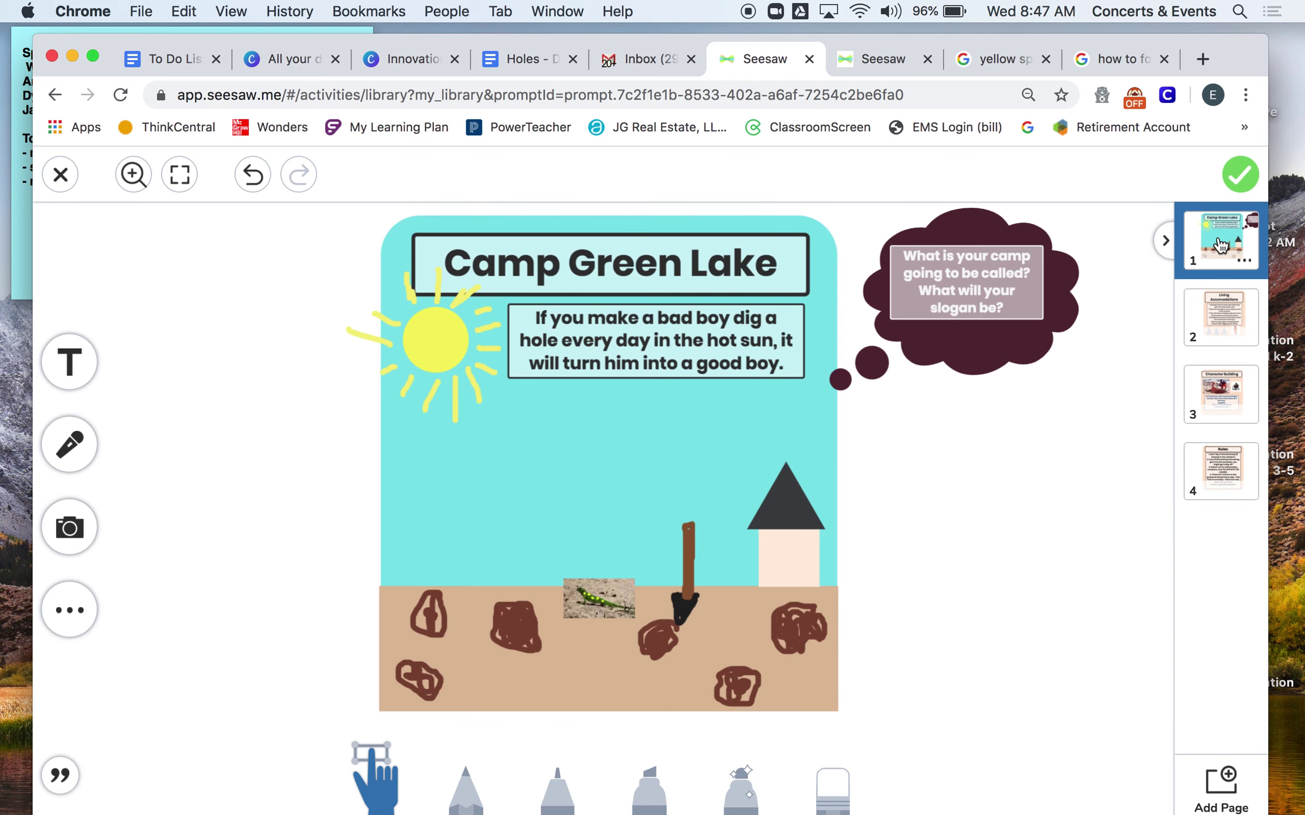
click(1212, 331)
click(1225, 393)
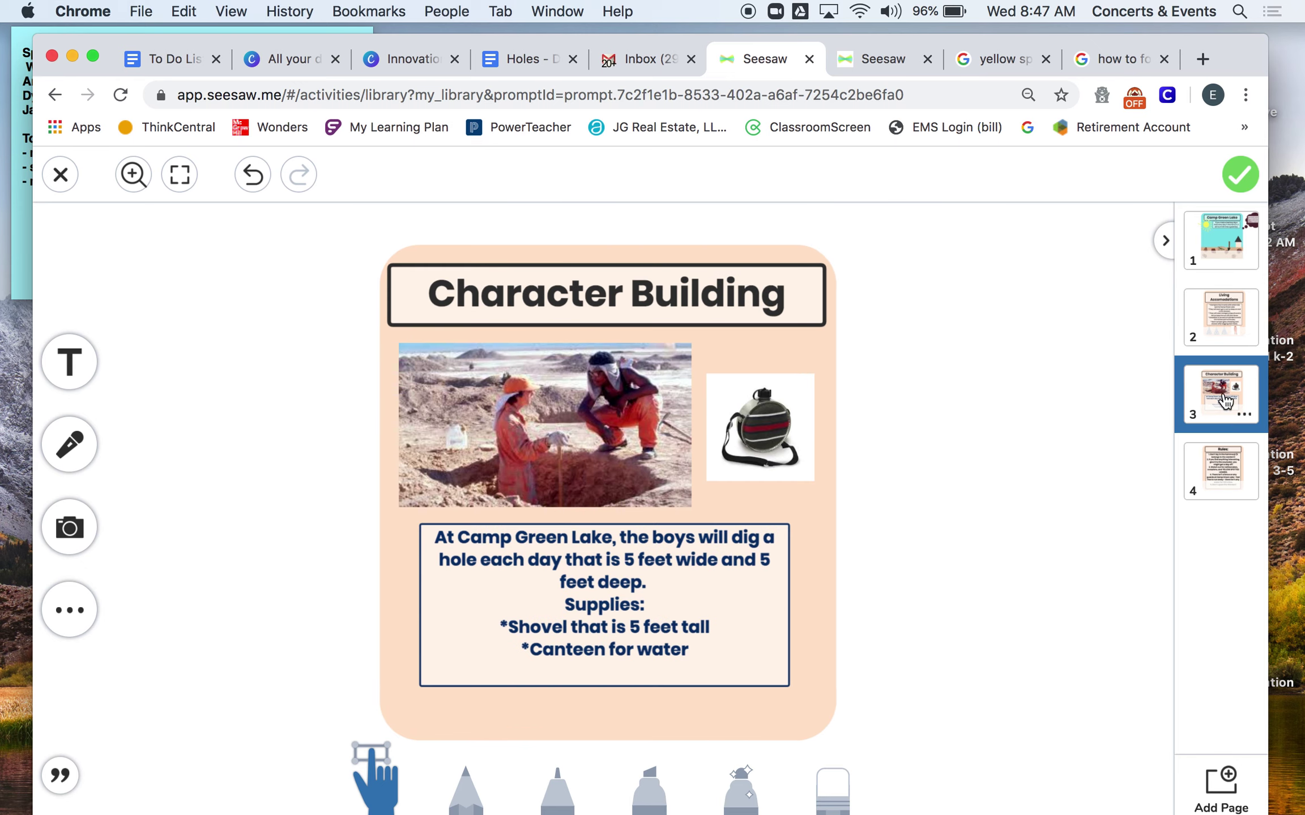
click(1224, 470)
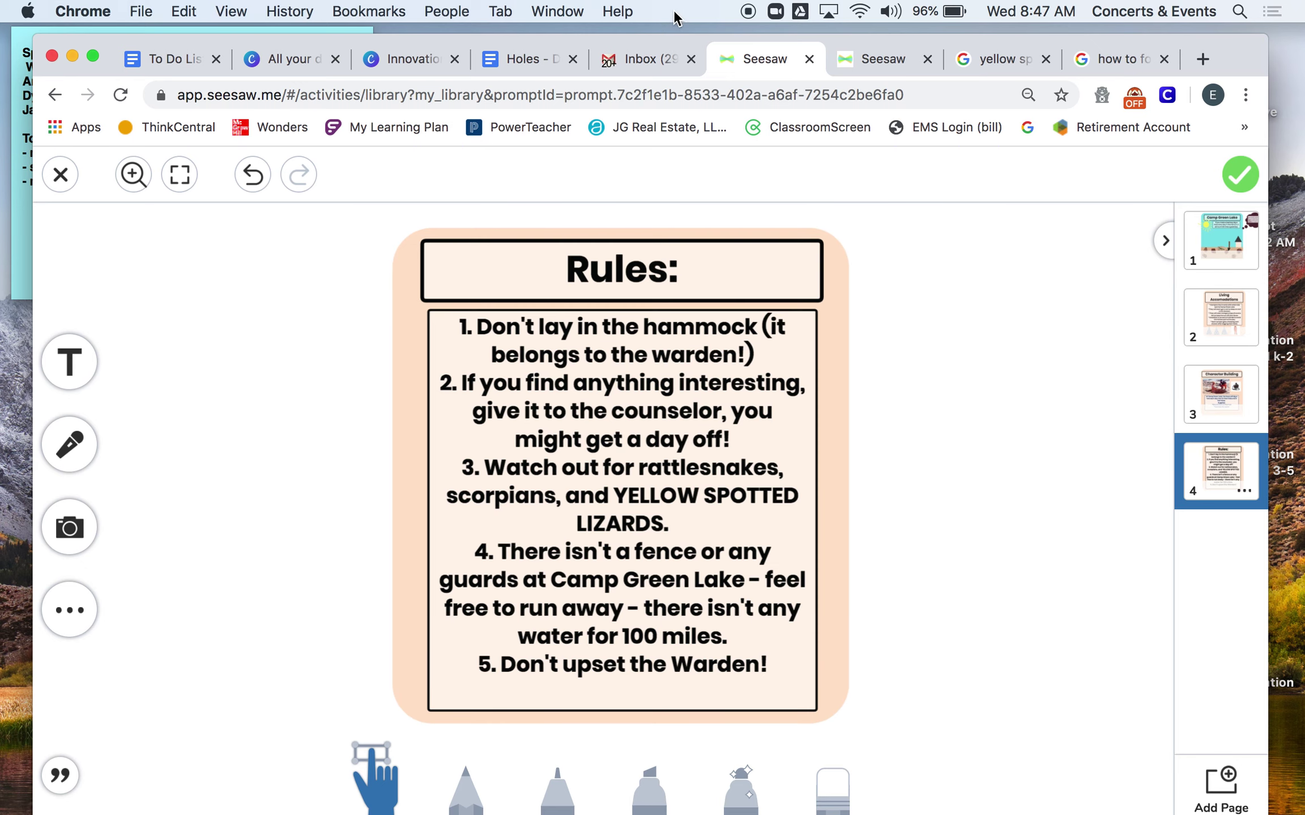